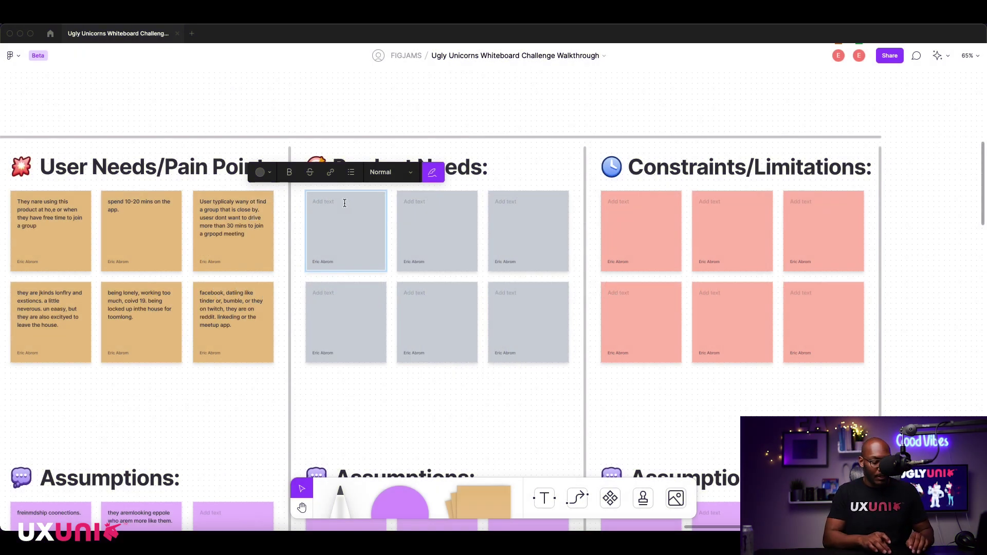
Step: Describe a Meetup-like app where people can find and join groups on the first grey sticky
{"action": "type", "text": "somth"}
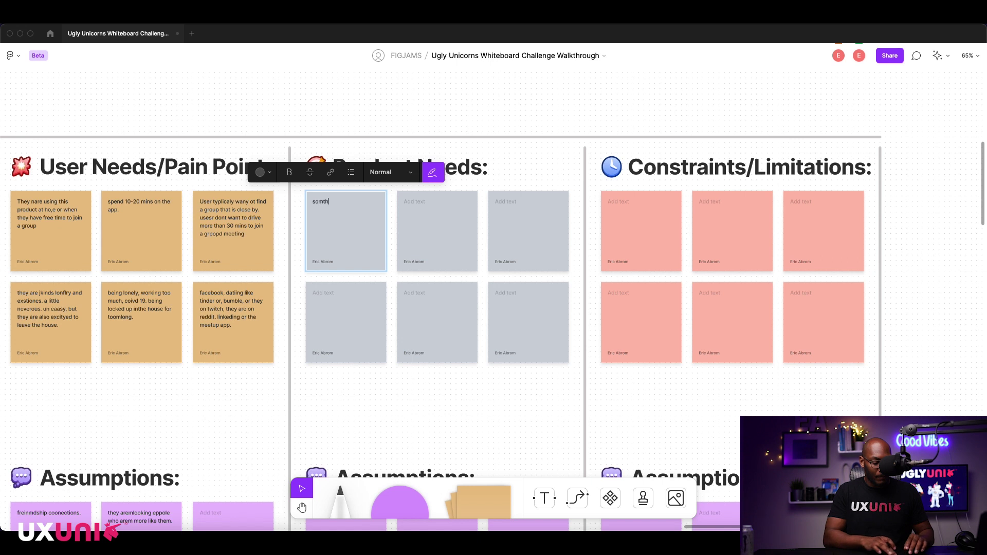
{"action": "type", "text": "ing like the "}
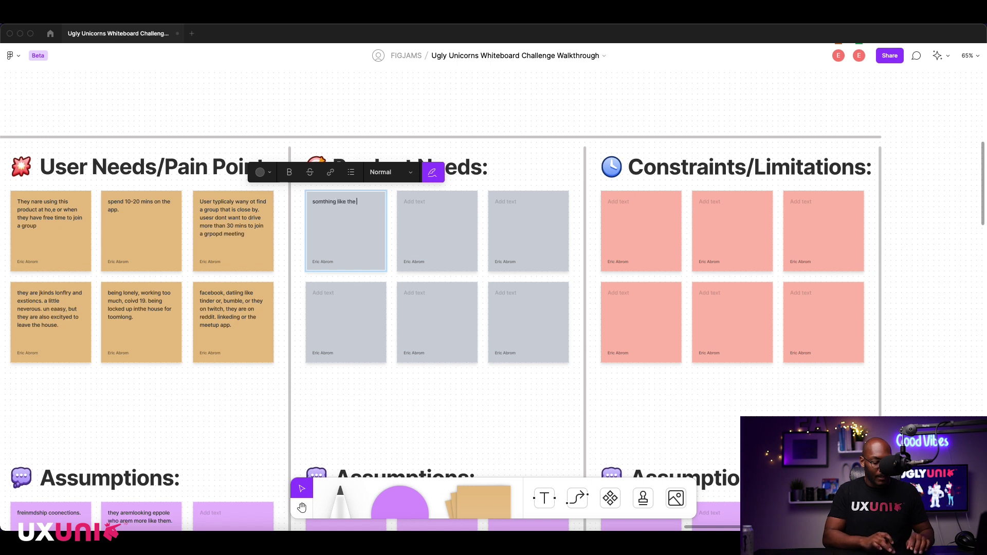
{"action": "type", "text": "meetup app where"}
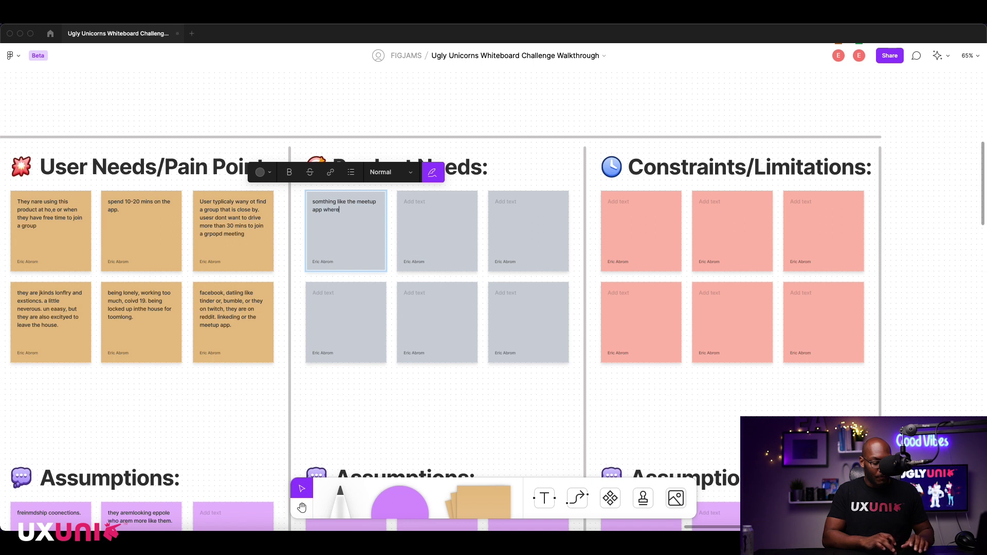
{"action": "type", "text": " ppeole can"}
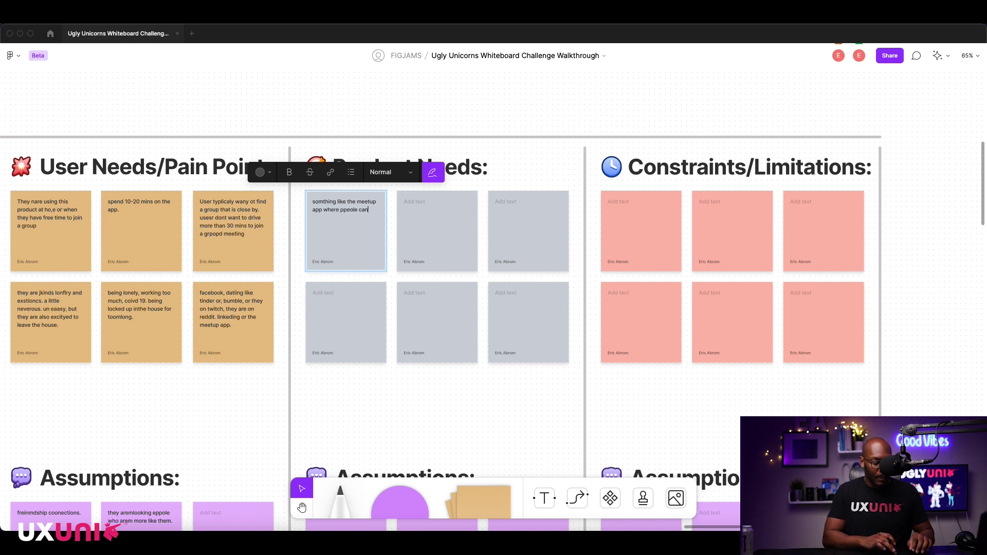
{"action": "type", "text": " foimnd an"}
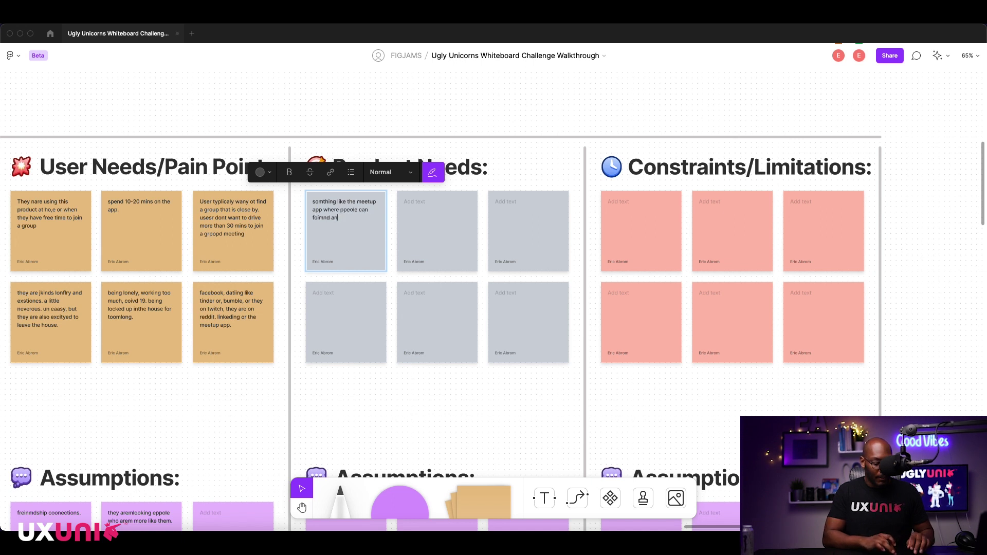
{"action": "type", "text": "d join a "}
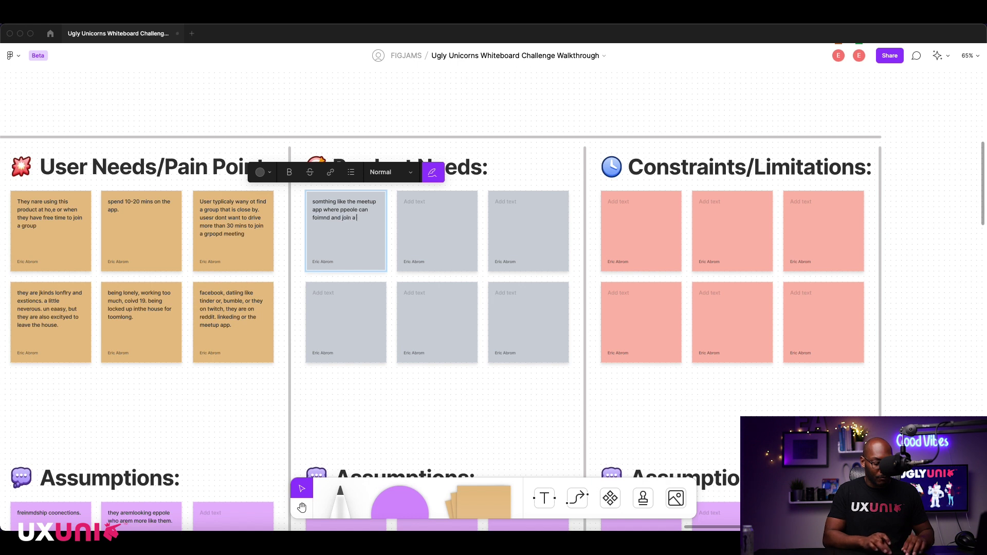
{"action": "type", "text": "gripps."}
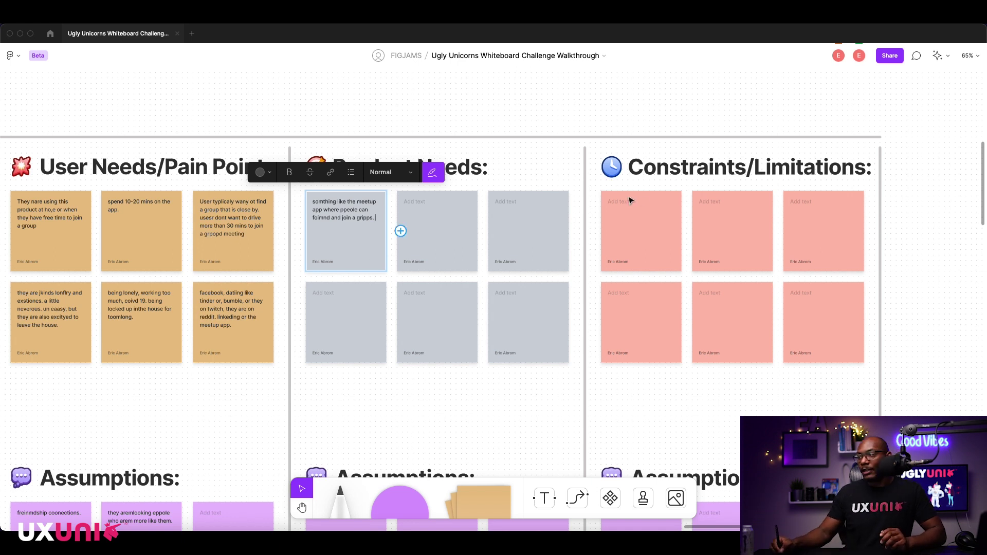
Step: Write that enough app members can be leveraged for partnerships with venues and brand sponsors at events
{"action": "double_click", "coordinate": [429, 202]}
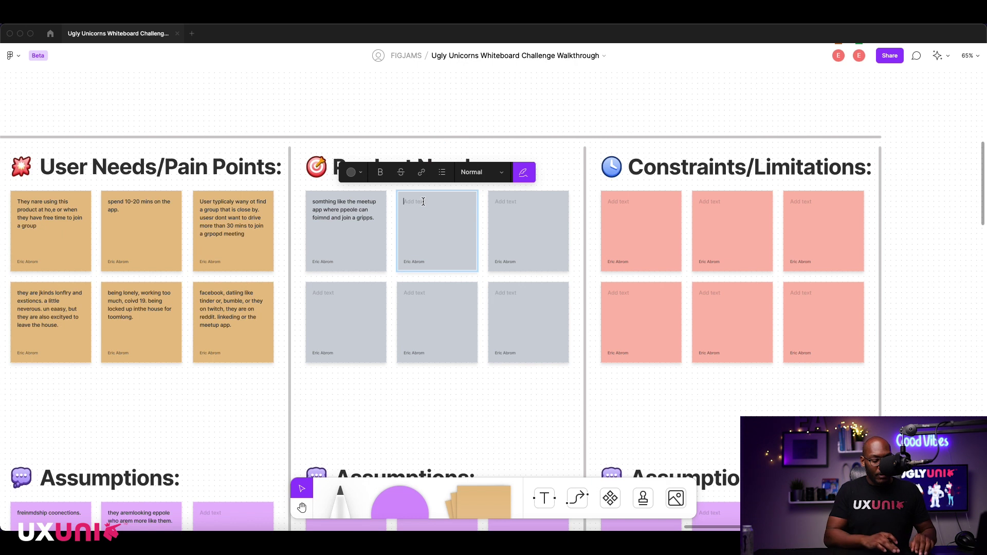
{"action": "type", "text": "are b"}
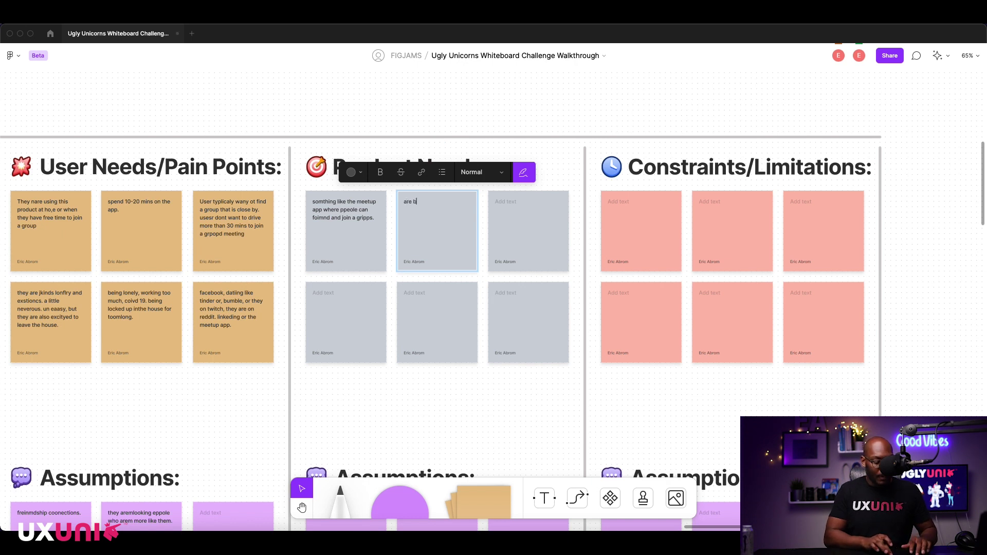
{"action": "type", "text": "le to gra"}
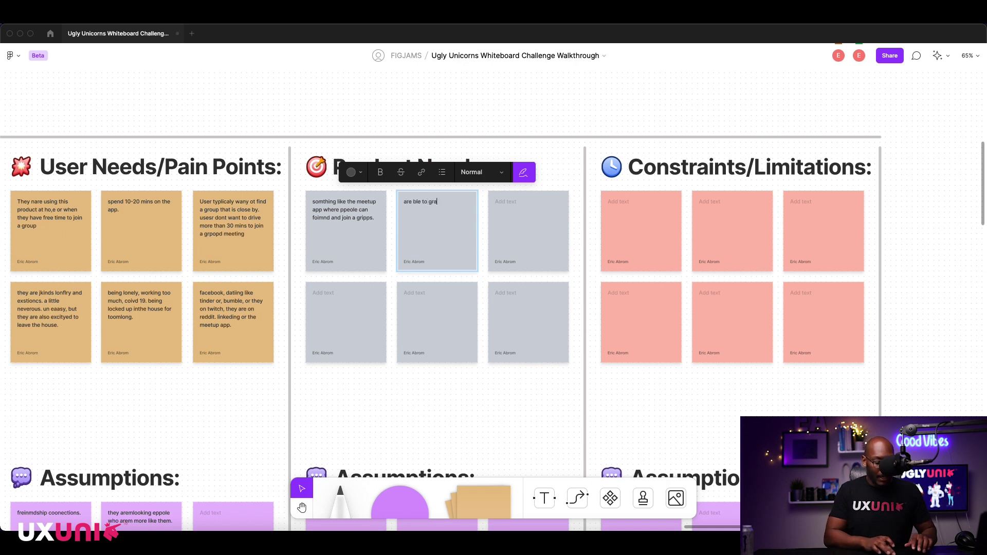
{"action": "type", "text": "in en"}
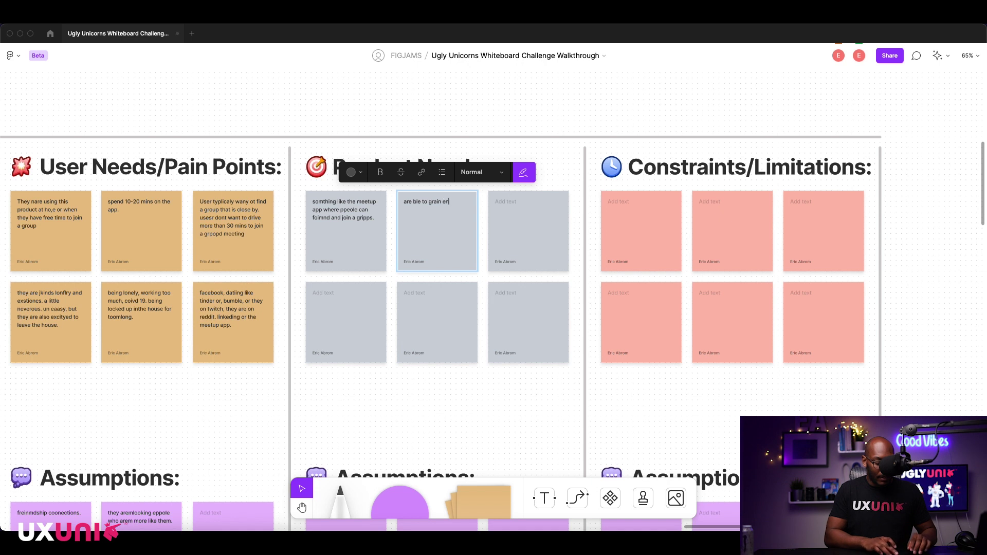
{"action": "type", "text": "oughbt memenbers on t"}
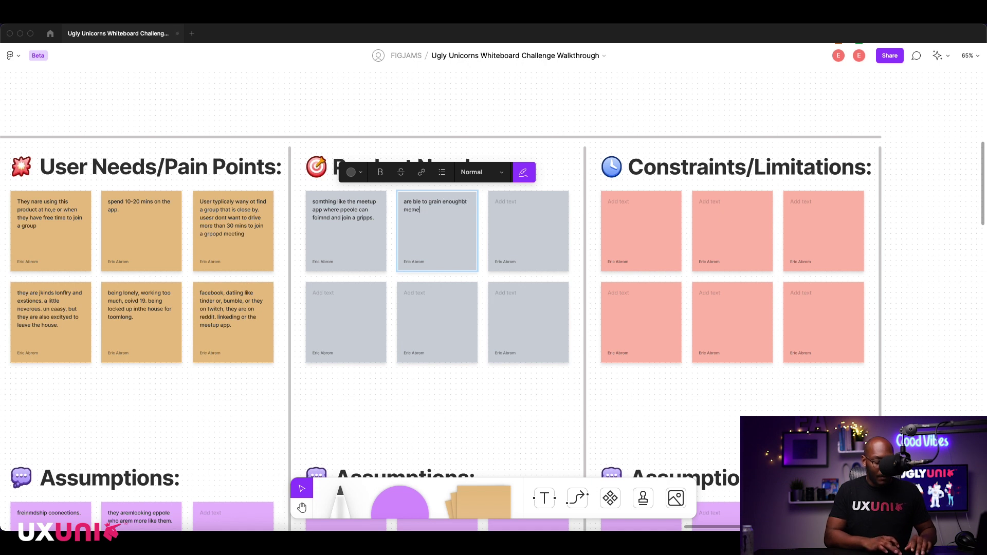
{"action": "key", "text": "BackSpace"}
{"action": "key", "text": "BackSpace"}
{"action": "key", "text": "BackSpace"}
{"action": "key", "text": "BackSpace"}
{"action": "key", "text": "BackSpace"}
{"action": "key", "text": "BackSpace"}
{"action": "key", "text": "BackSpace"}
{"action": "key", "text": "BackSpace"}
{"action": "key", "text": "BackSpace"}
{"action": "key", "text": "BackSpace"}
{"action": "key", "text": "BackSpace"}
{"action": "key", "text": "BackSpace"}
{"action": "key", "text": "BackSpace"}
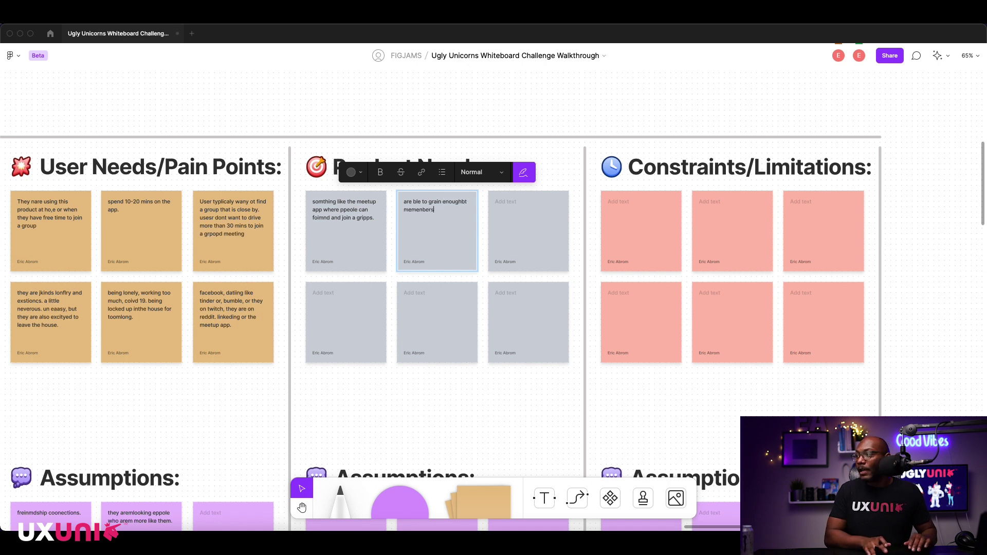
{"action": "type", "text": "users on the app we can"}
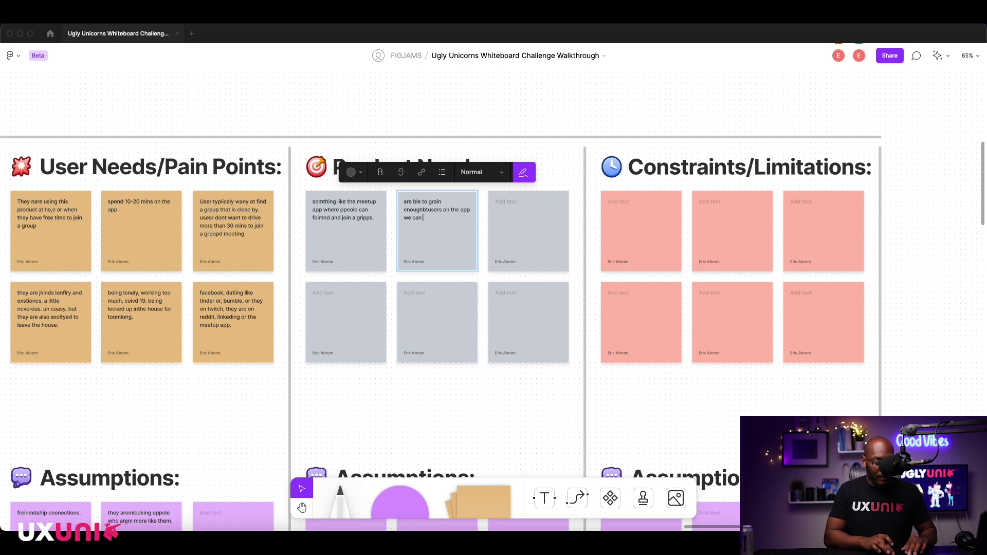
{"action": "type", "text": " use tyhayt and leverage it to"}
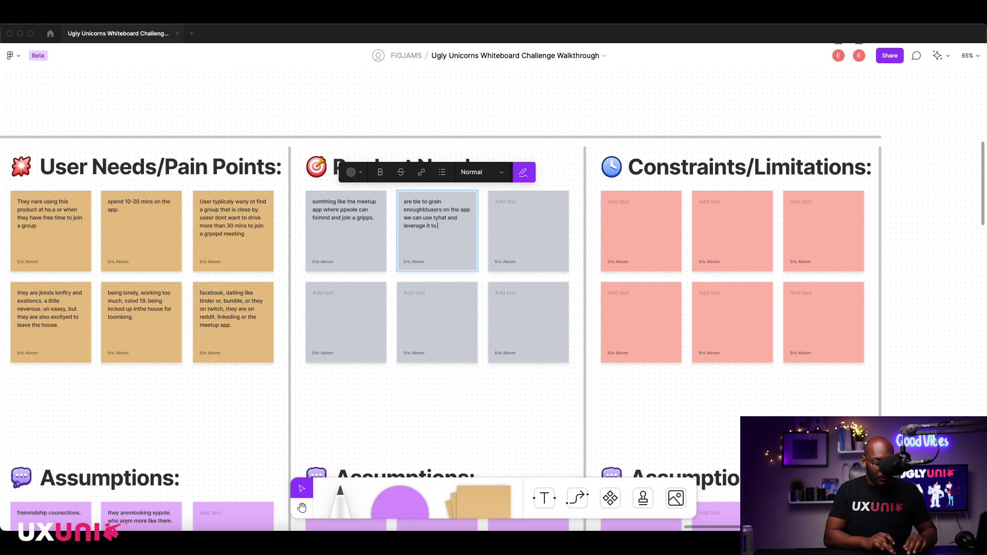
{"action": "type", "text": " get"}
{"action": "key", "text": "BackSpace"}
{"action": "key", "text": "BackSpace"}
{"action": "type", "text": "ain"}
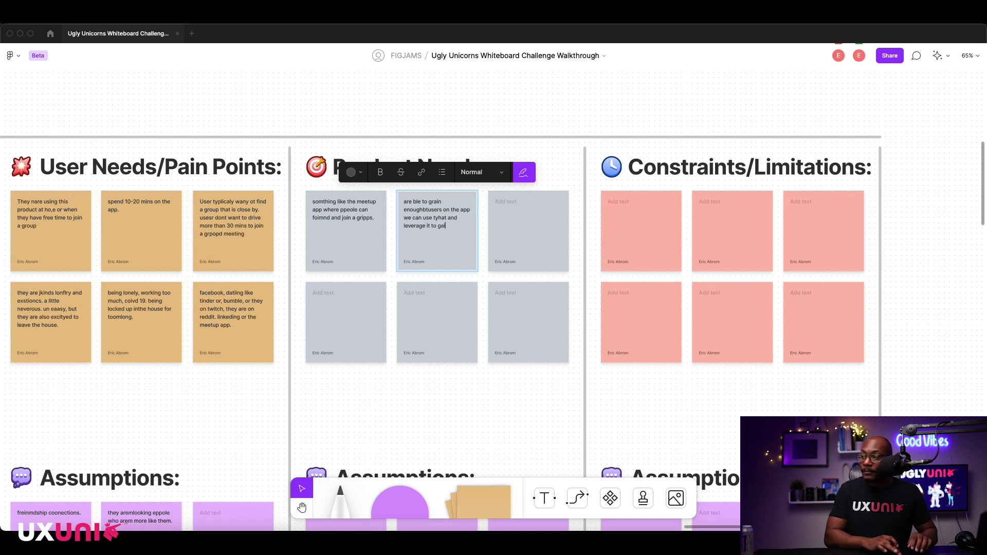
{"action": "type", "text": " partne"}
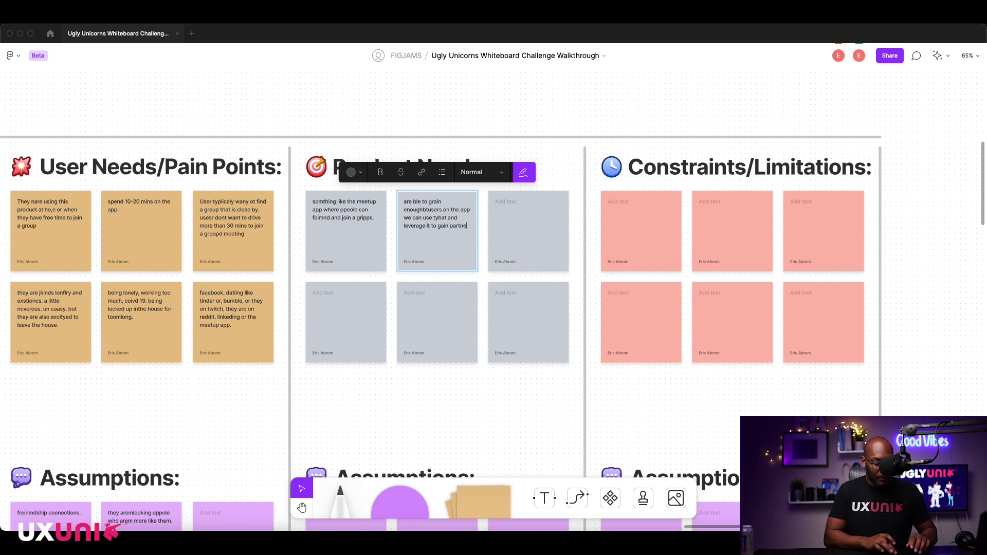
{"action": "type", "text": "ships wit"}
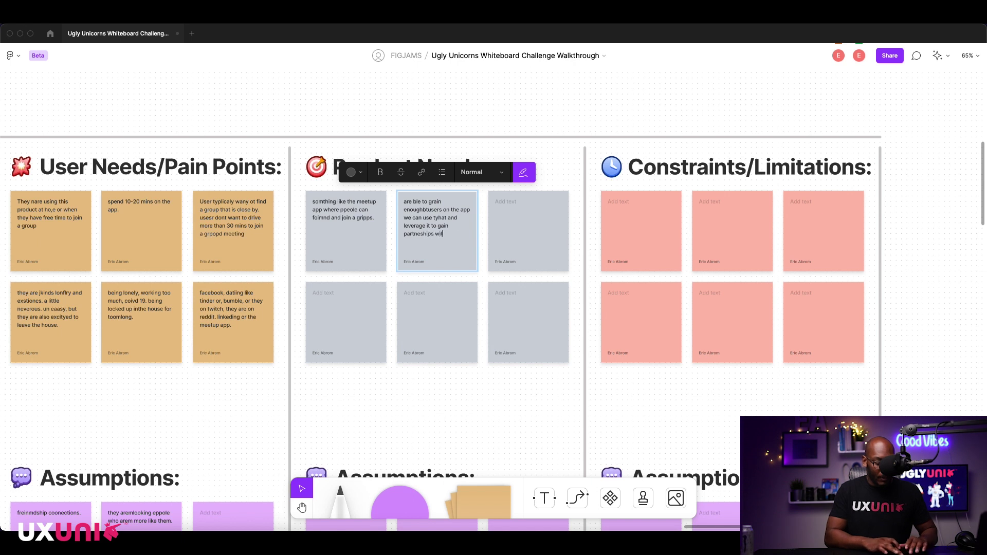
{"action": "type", "text": "h venuses or"}
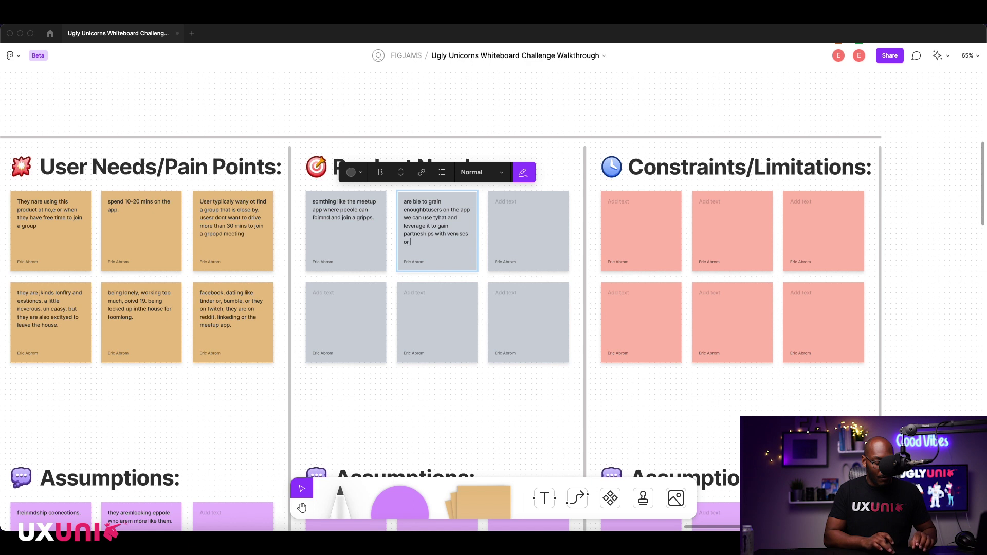
{"action": "type", "text": " spos"}
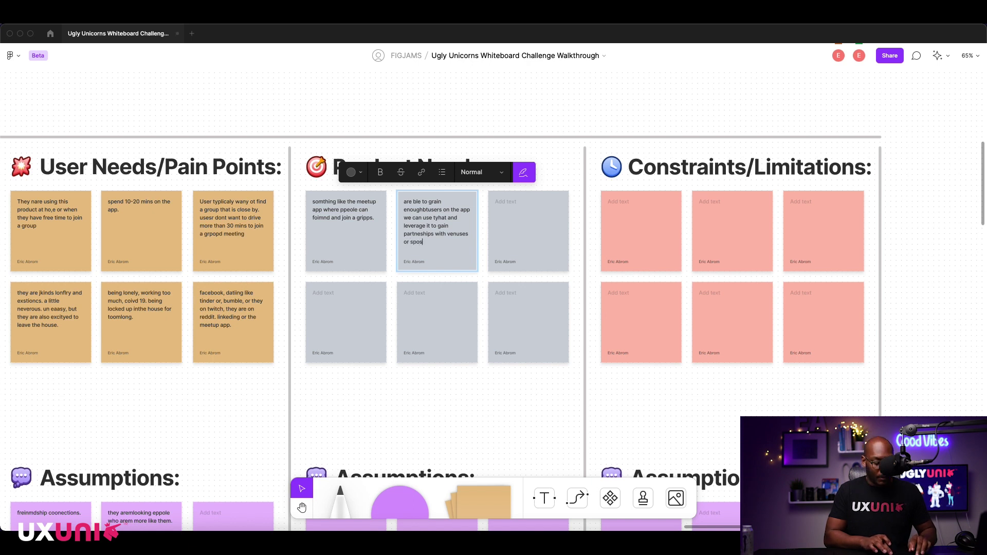
{"action": "type", "text": "es like btanmd"}
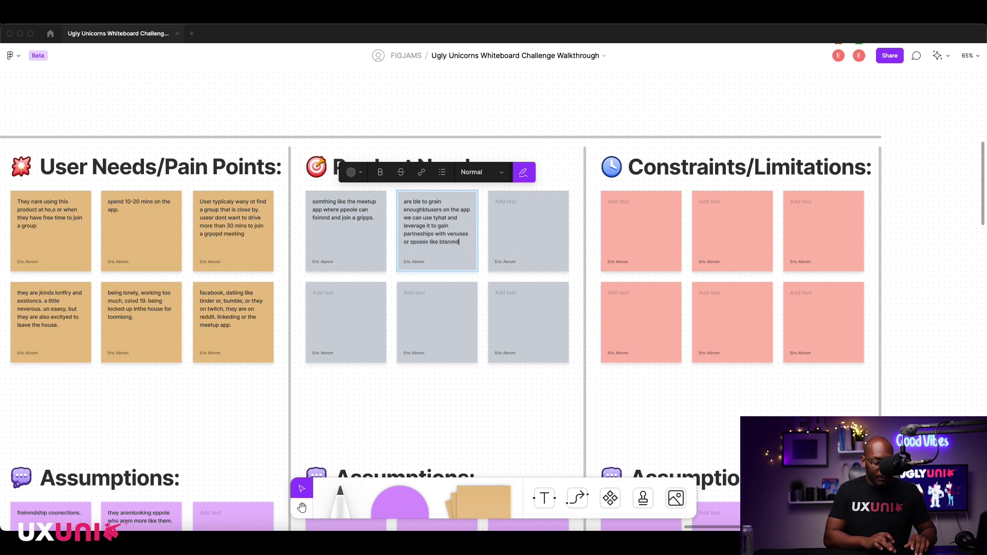
{"action": "type", "text": "s for events som isrs can sell"}
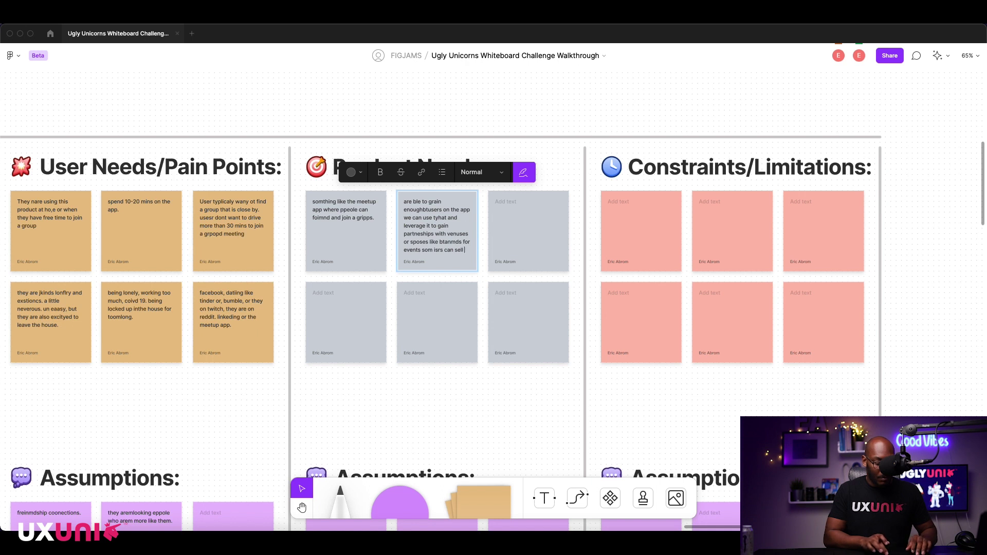
{"action": "type", "text": " products or"}
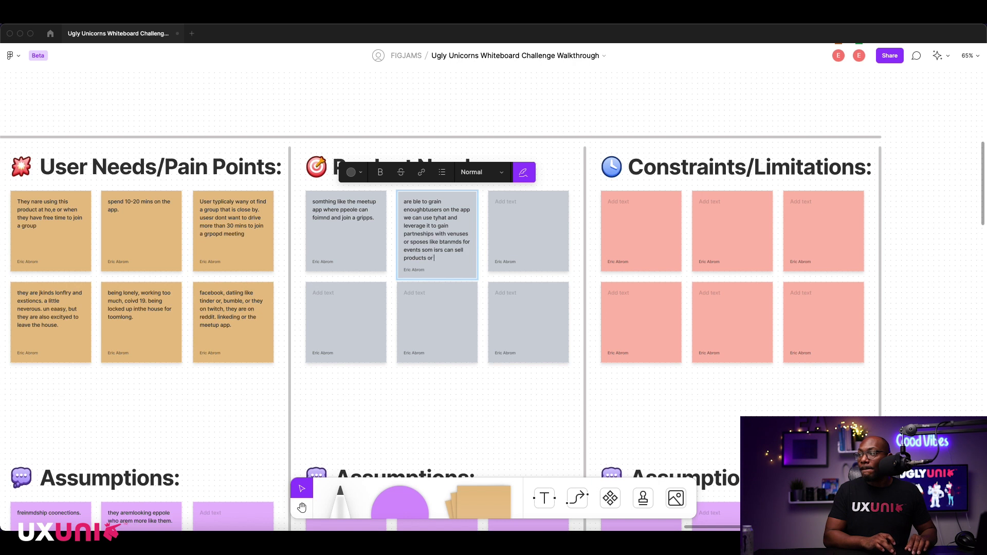
{"action": "type", "text": " not to have pay for a space themselves."}
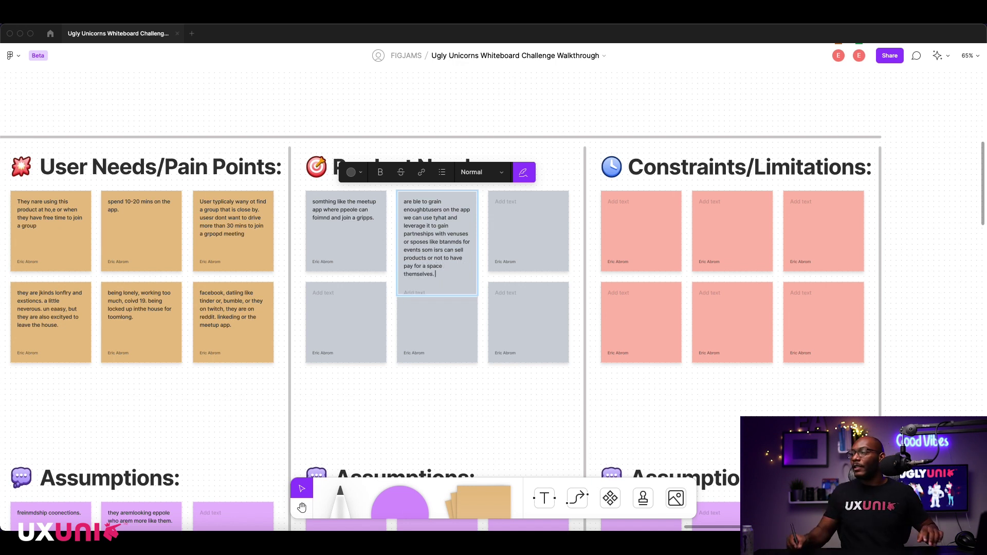
{"action": "left_click", "coordinate": [406, 335]}
Step: Shift the empty sticky down so it clears the long partnerships note
{"action": "left_click_drag", "start_coordinate": [425, 333], "coordinate": [427, 352]}
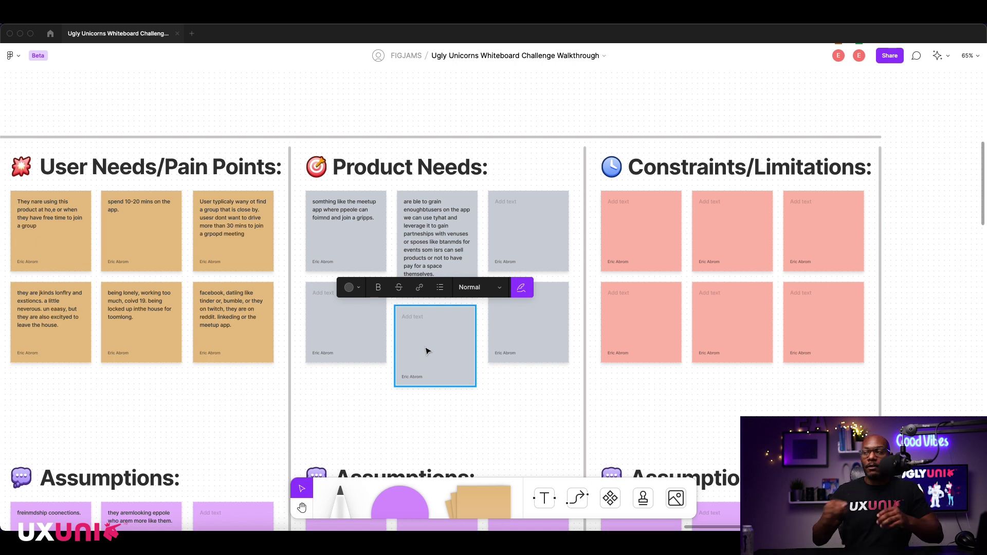
Step: Write 'taking a % of the tips and also partnerships and sponsors' on the top-right grey sticky
{"action": "double_click", "coordinate": [523, 211]}
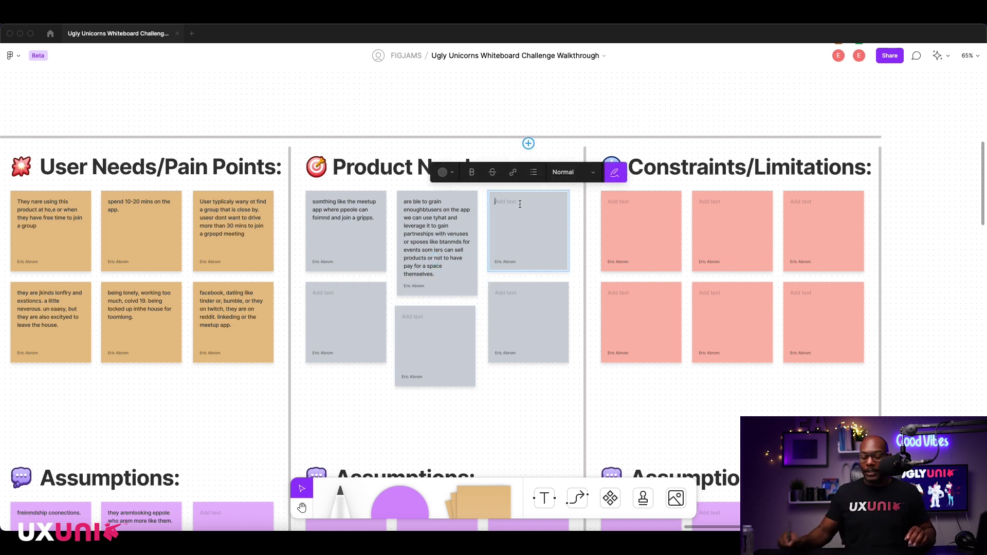
{"action": "type", "text": "taking a"}
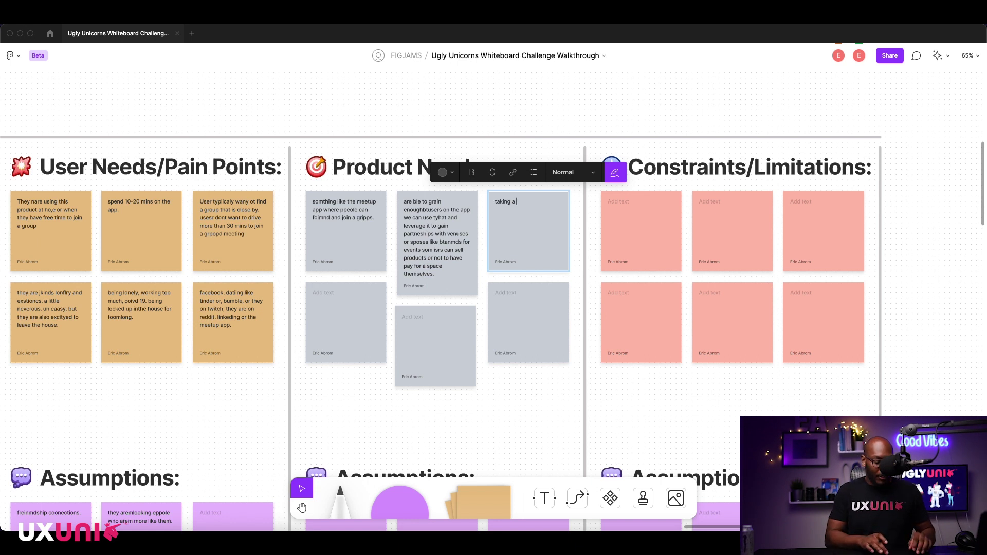
{"action": "type", "text": "% of the tips and alsoe"}
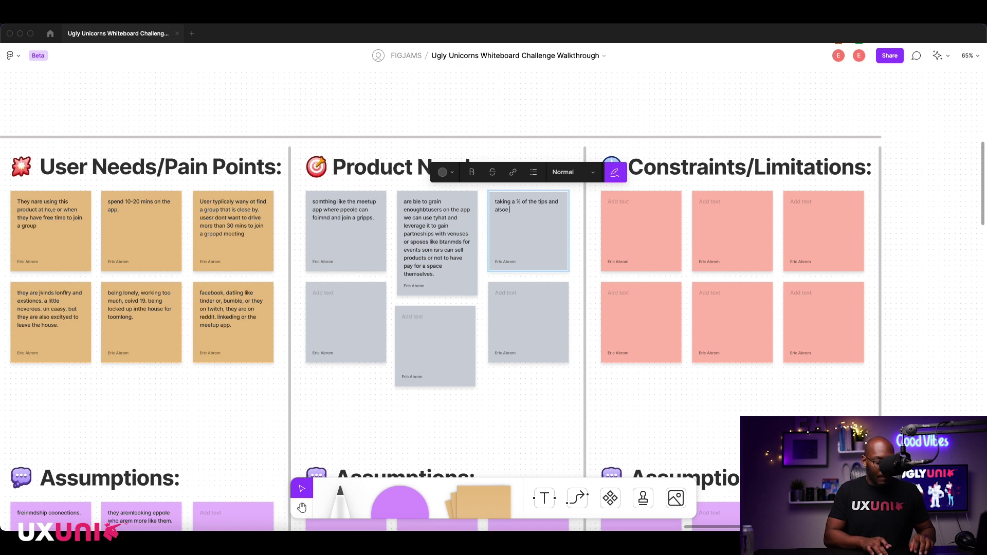
{"action": "type", "text": " partshi"}
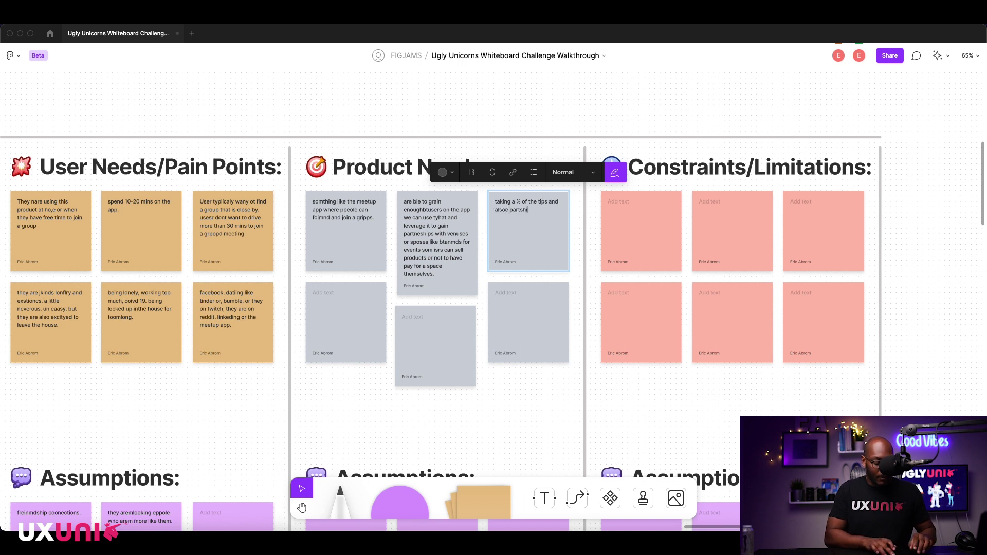
{"action": "type", "text": "ps na d spo"}
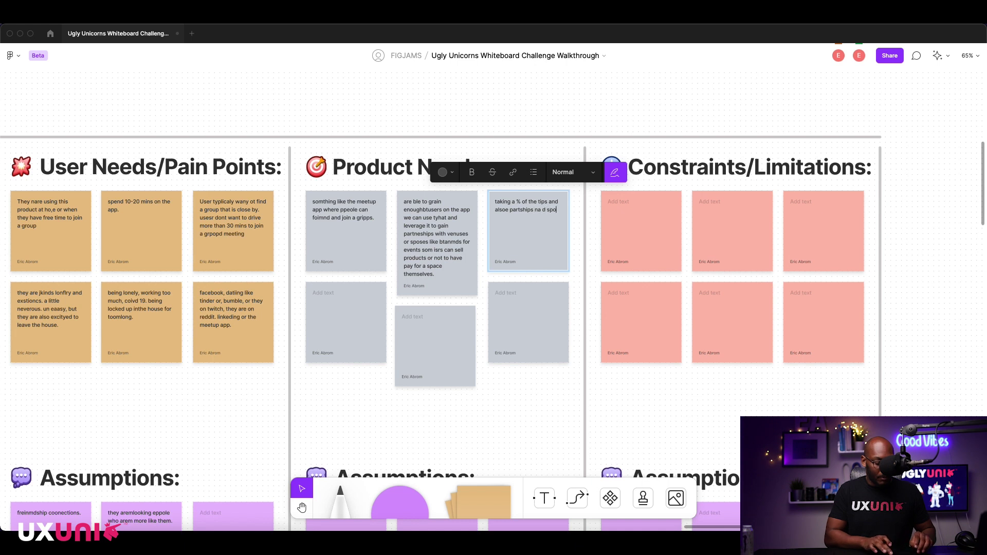
{"action": "type", "text": "zes."}
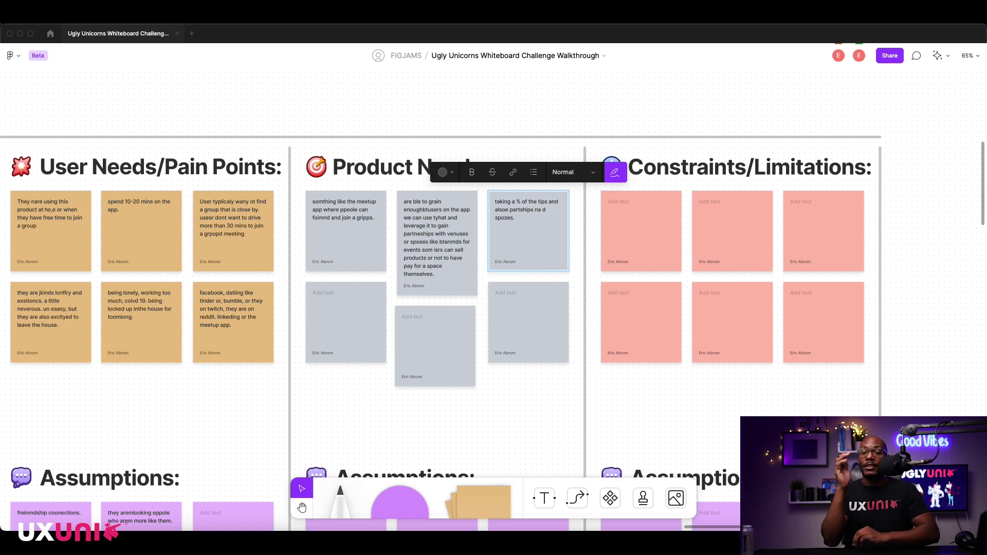
{"action": "key", "text": "BackSpace"}
{"action": "key", "text": "BackSpace"}
{"action": "key", "text": "BackSpace"}
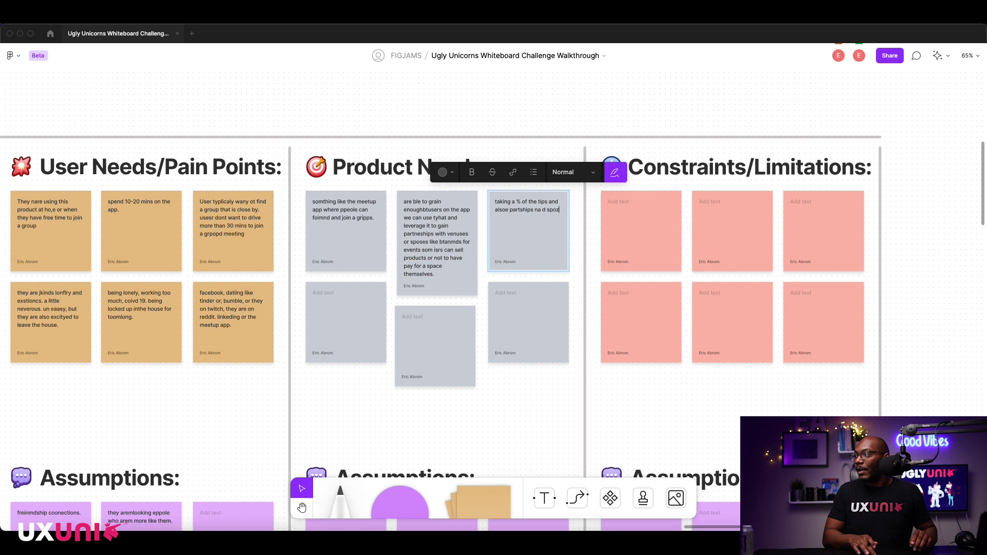
{"action": "type", "text": "nsesrs"}
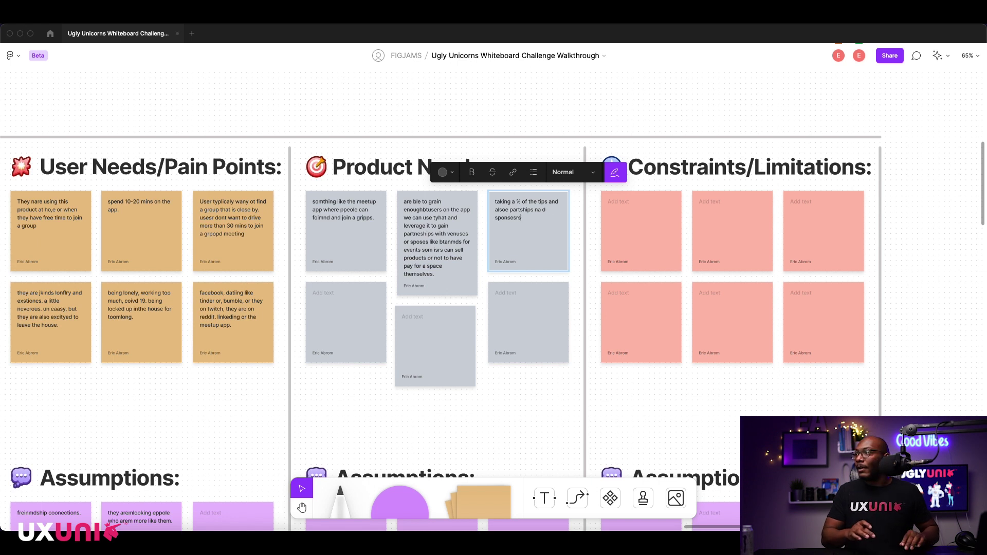
{"action": "type", "text": "."}
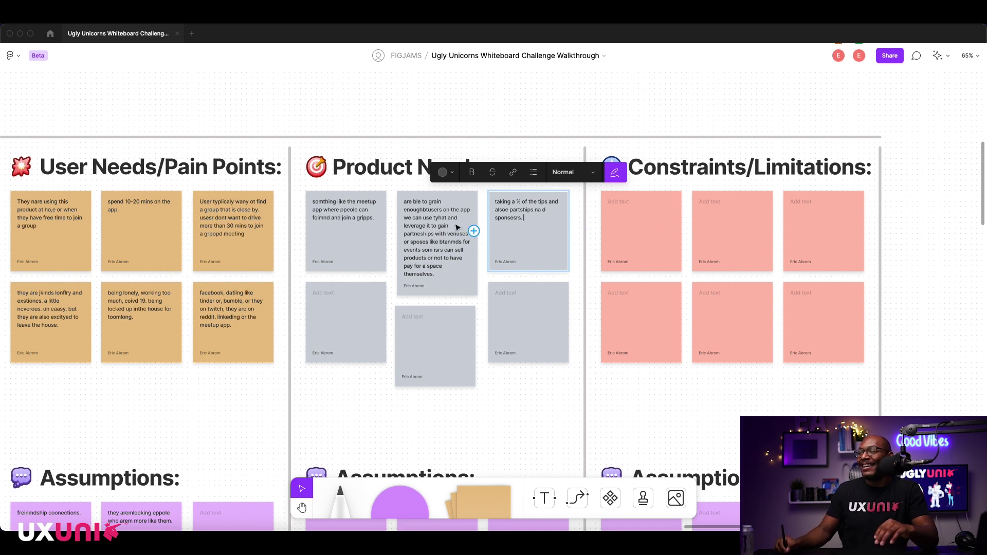
Step: Write on the first red sticky: build a native app taking full use of the device, iOS first
{"action": "left_click", "coordinate": [393, 123]}
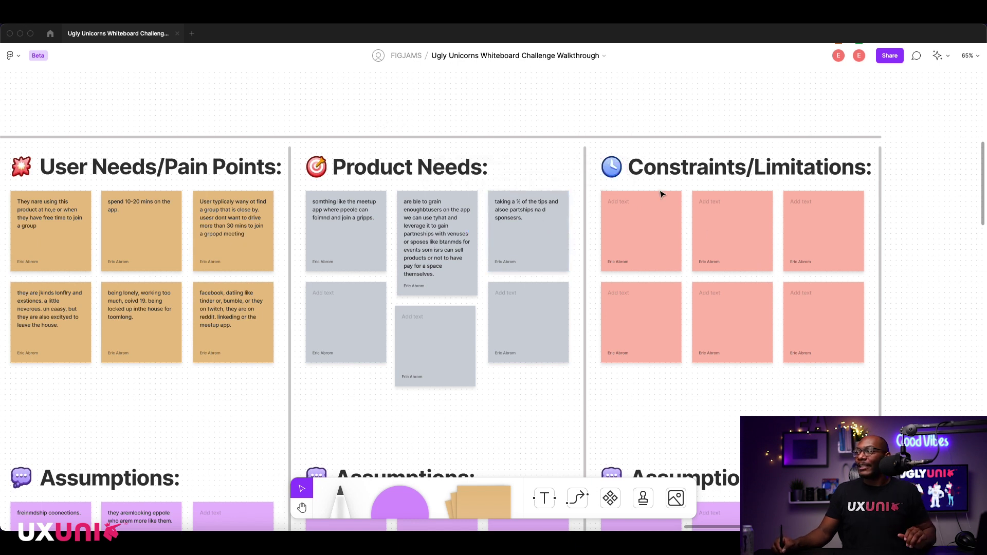
{"action": "double_click", "coordinate": [609, 203]}
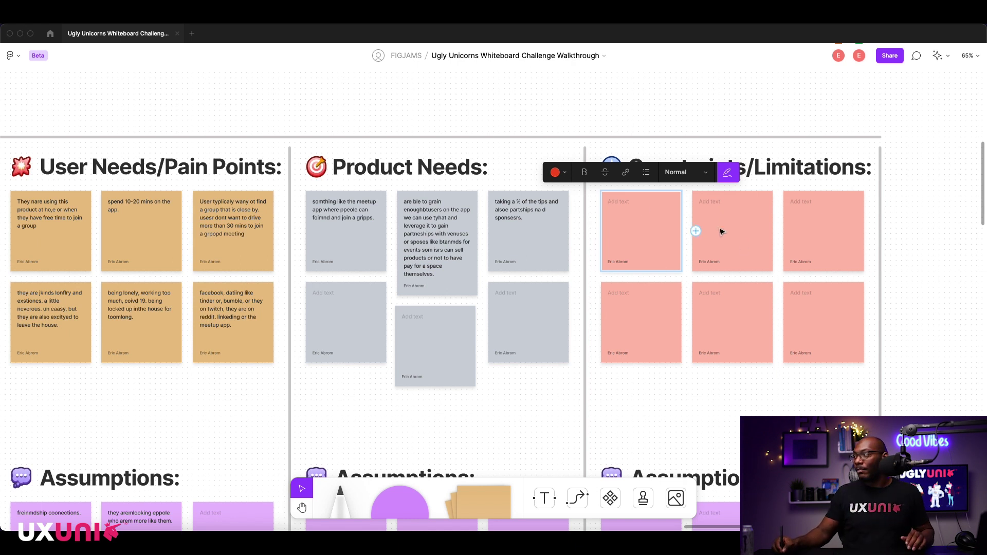
{"action": "type", "text": "build ansd"}
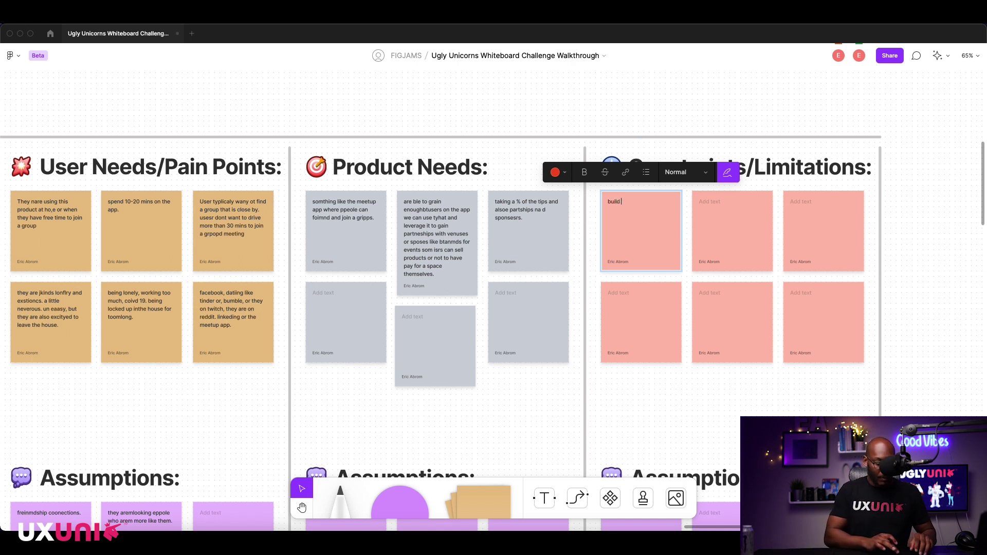
{"action": "key", "text": "BackSpace"}
{"action": "key", "text": "BackSpace"}
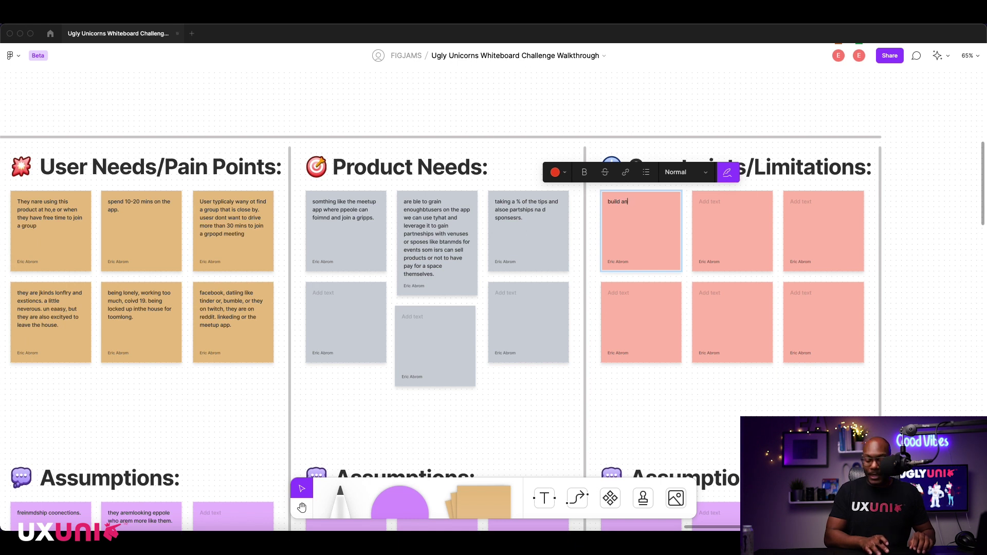
{"action": "type", "text": "app."}
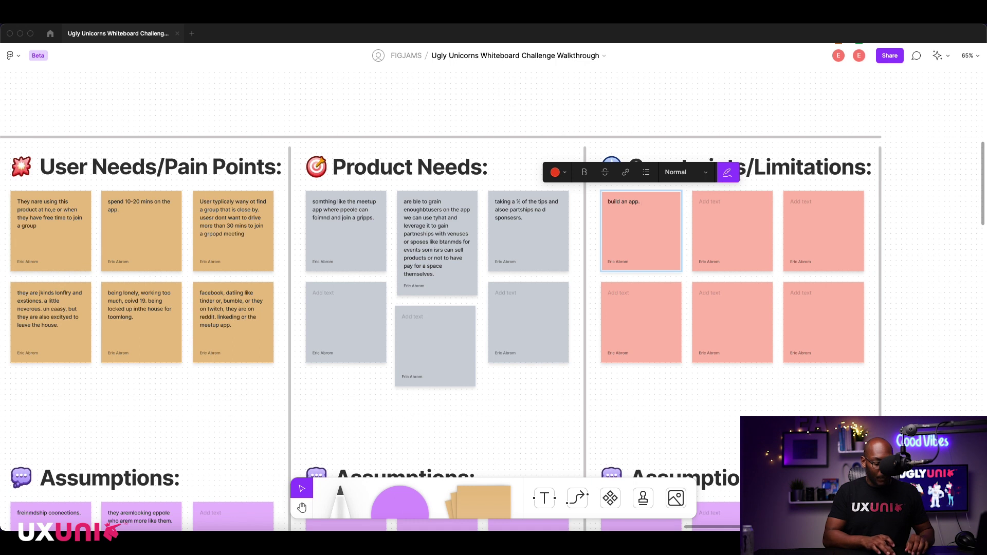
{"action": "type", "text": "wa"}
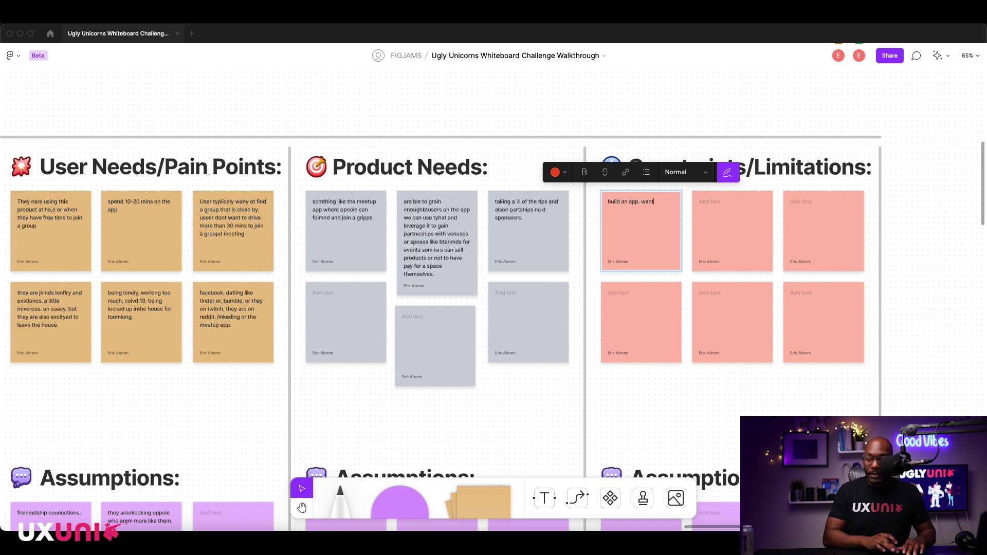
{"action": "type", "text": "nt it to nbe naitve."}
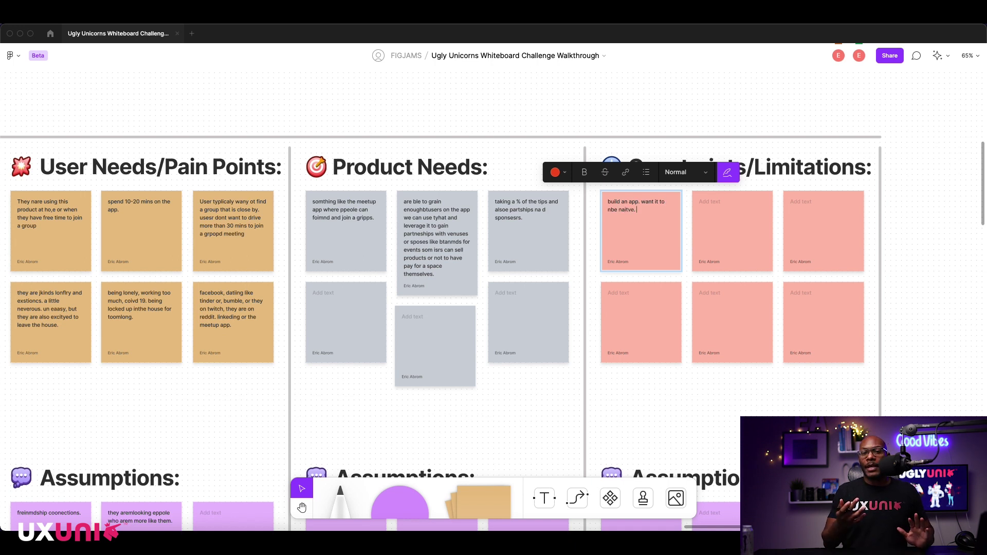
{"action": "type", "text": " we take an"}
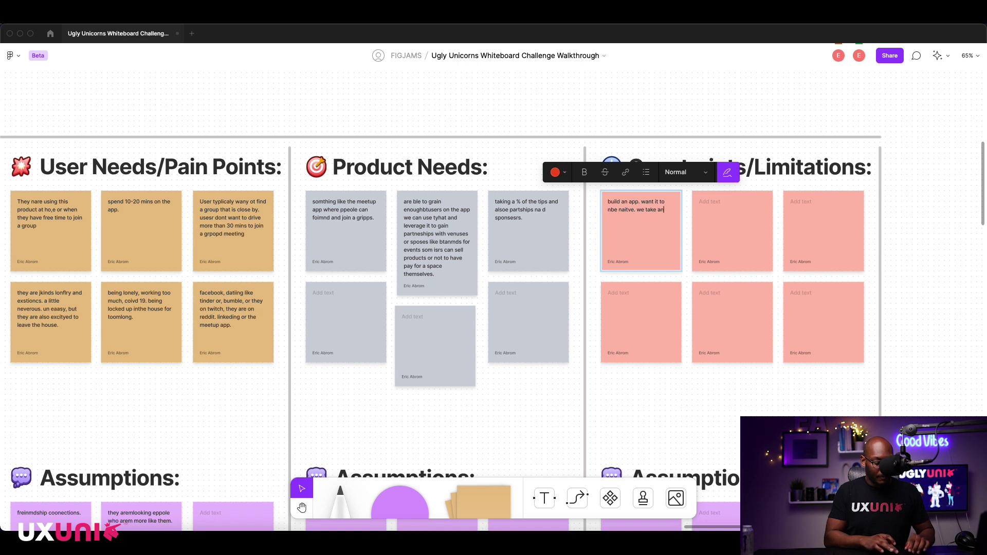
{"action": "type", "text": "veandea"}
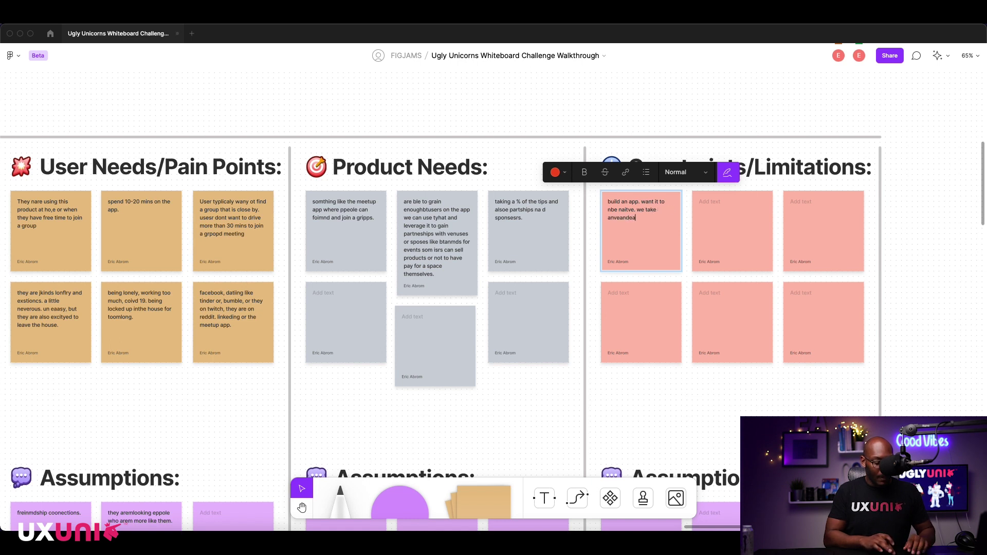
{"action": "type", "text": " the"}
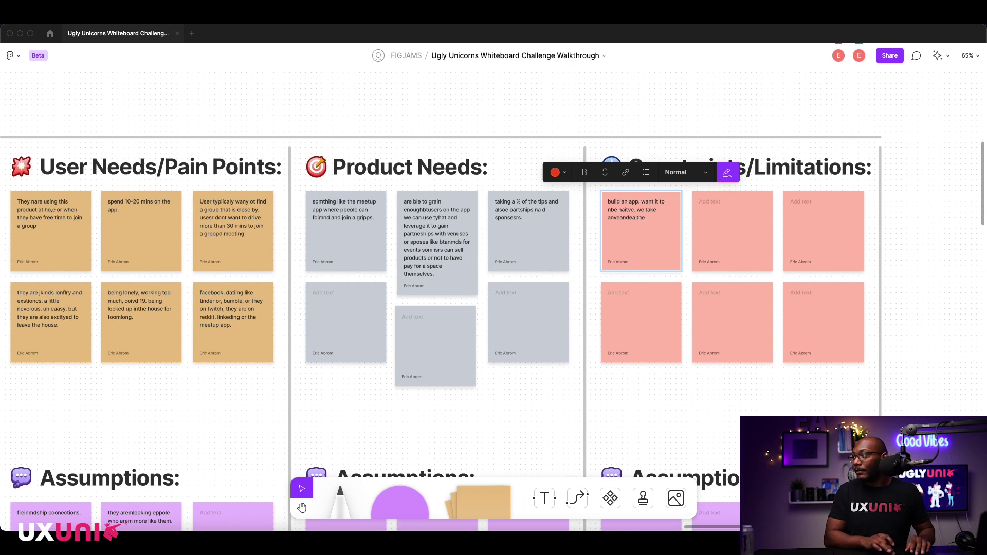
{"action": "key", "text": "BackSpace"}
{"action": "key", "text": "BackSpace"}
{"action": "key", "text": "BackSpace"}
{"action": "key", "text": "BackSpace"}
{"action": "key", "text": "BackSpace"}
{"action": "key", "text": "BackSpace"}
{"action": "type", "text": "of the full use of the deveice."}
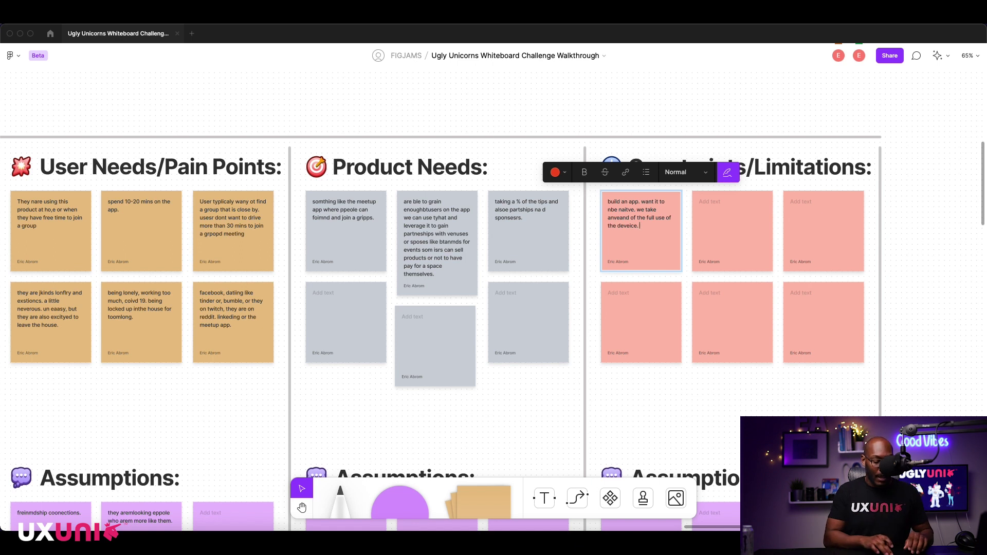
{"action": "type", "text": "s first."}
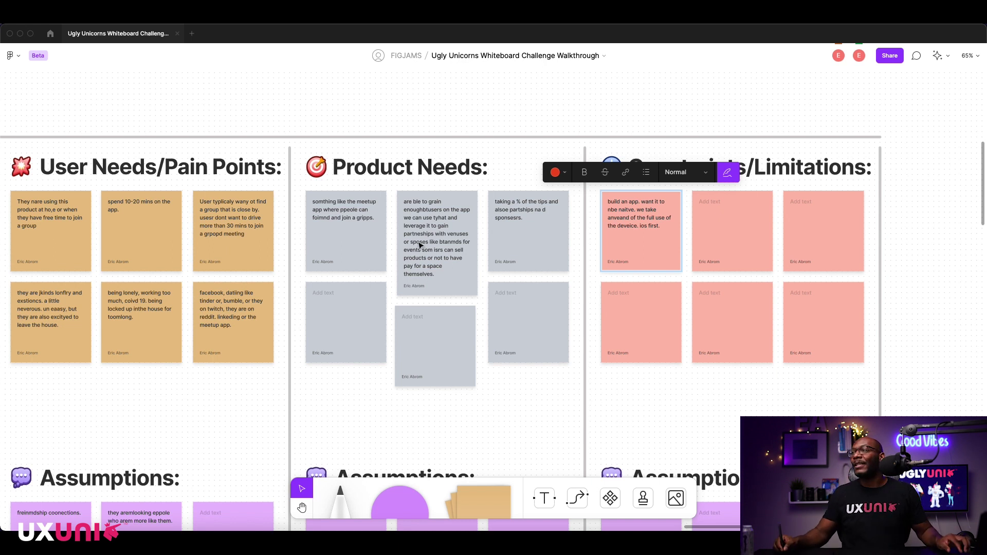
Step: Type 'most users are iOS users' into an empty yellow User sticky in the second row
{"action": "scroll", "coordinate": [353, 216], "scroll_direction": "down", "scroll_amount": 3}
{"action": "scroll", "coordinate": [353, 216], "scroll_direction": "down", "scroll_amount": 4}
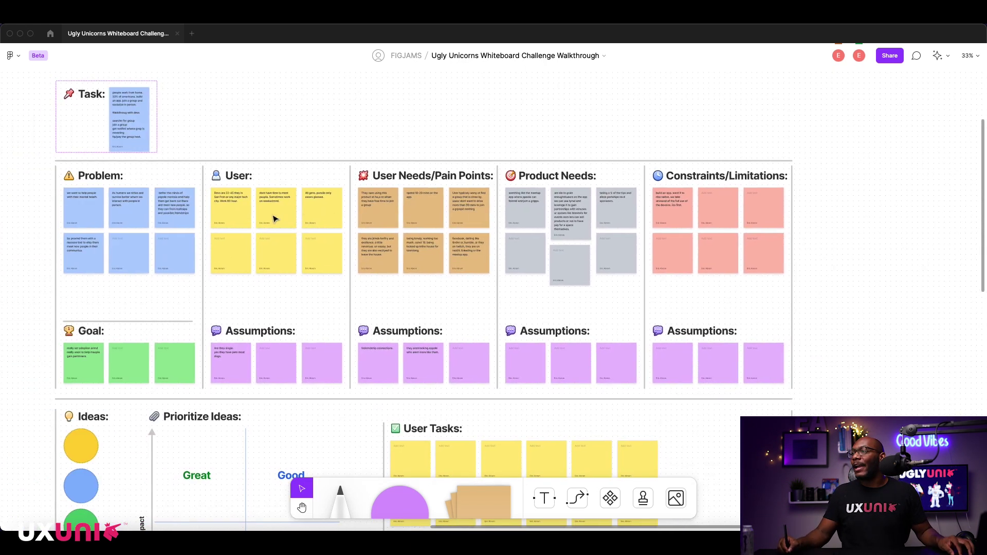
{"action": "scroll", "coordinate": [192, 280], "scroll_direction": "up", "scroll_amount": 6}
{"action": "double_click", "coordinate": [192, 280]}
{"action": "type", "text": "most uesrs are IOS"}
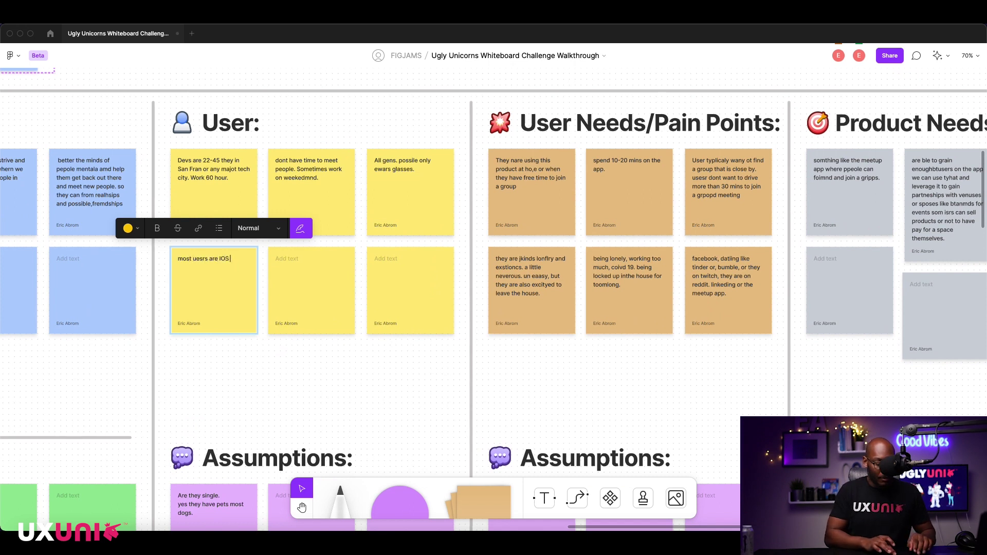
{"action": "type", "text": " uers."}
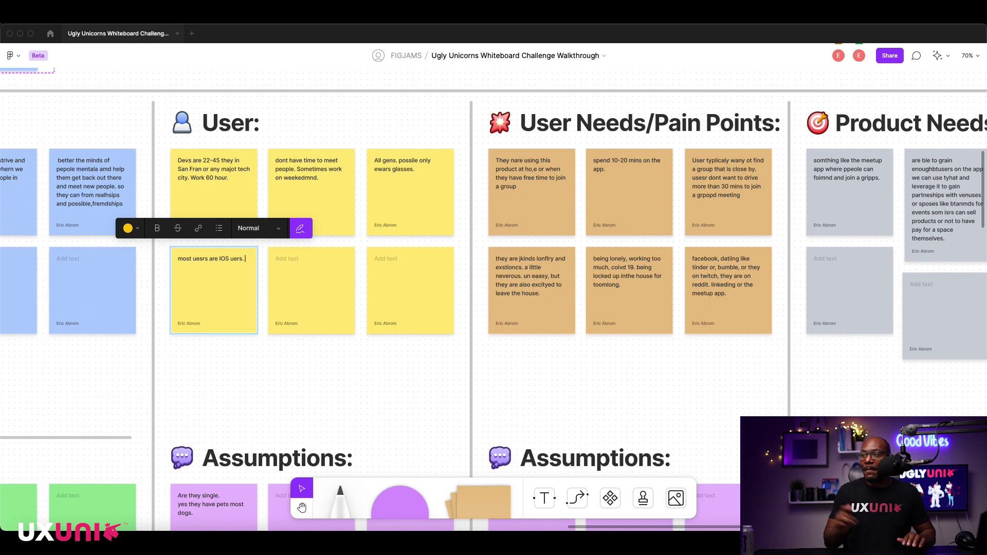
{"action": "scroll", "coordinate": [320, 210], "scroll_direction": "right", "scroll_amount": 10}
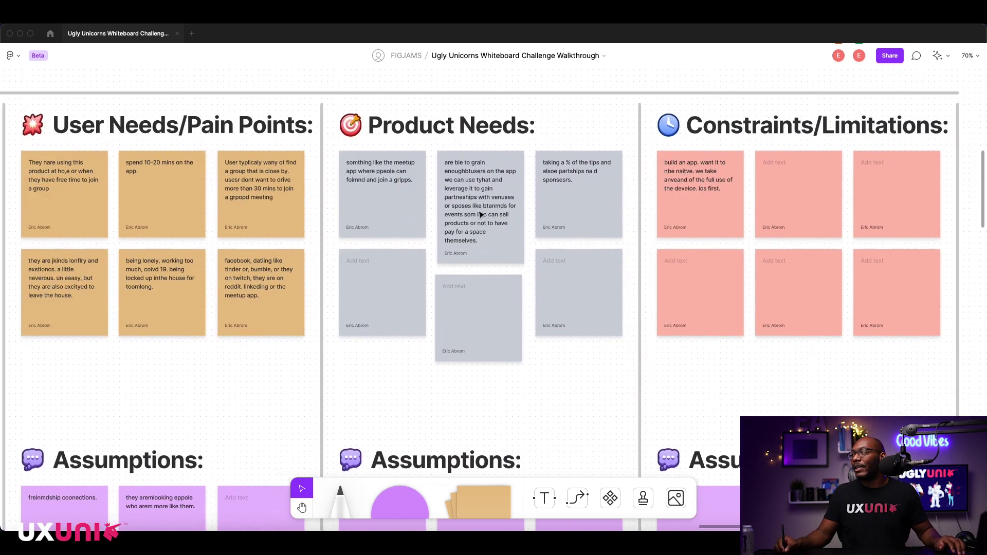
{"action": "scroll", "coordinate": [257, 247], "scroll_direction": "left", "scroll_amount": 10}
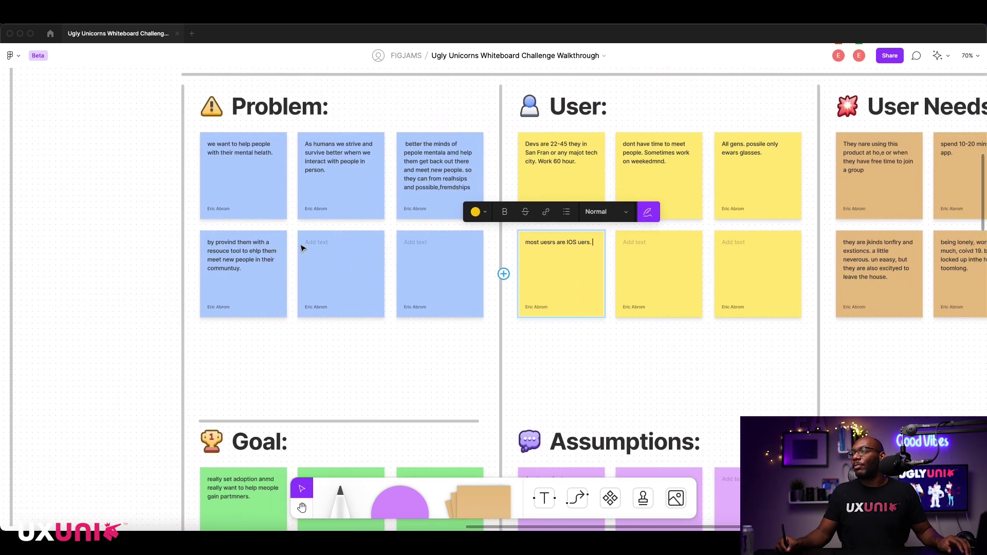
{"action": "scroll", "coordinate": [319, 244], "scroll_direction": "right", "scroll_amount": 8}
{"action": "scroll", "coordinate": [339, 243], "scroll_direction": "left", "scroll_amount": 10}
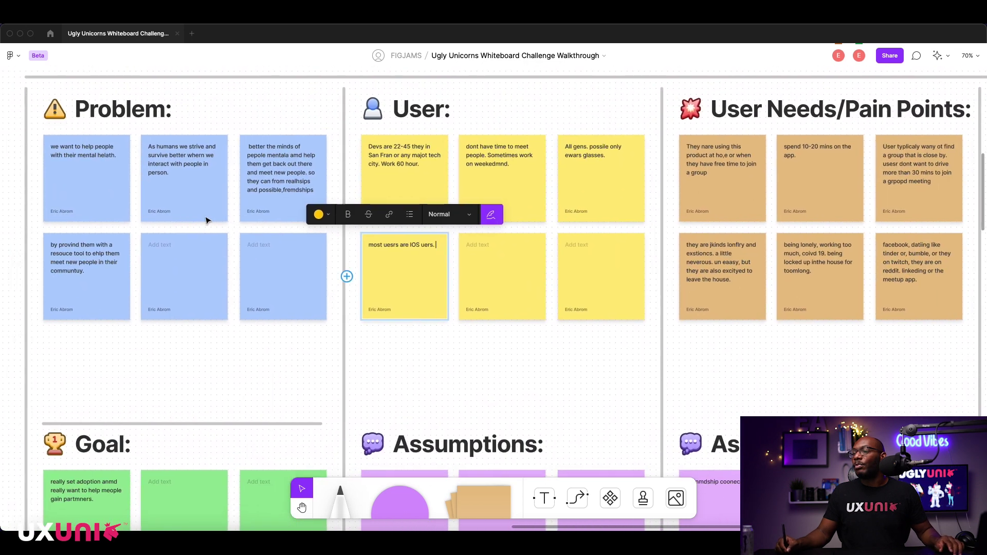
{"action": "scroll", "coordinate": [280, 234], "scroll_direction": "right", "scroll_amount": 3}
{"action": "scroll", "coordinate": [280, 234], "scroll_direction": "left", "scroll_amount": 2}
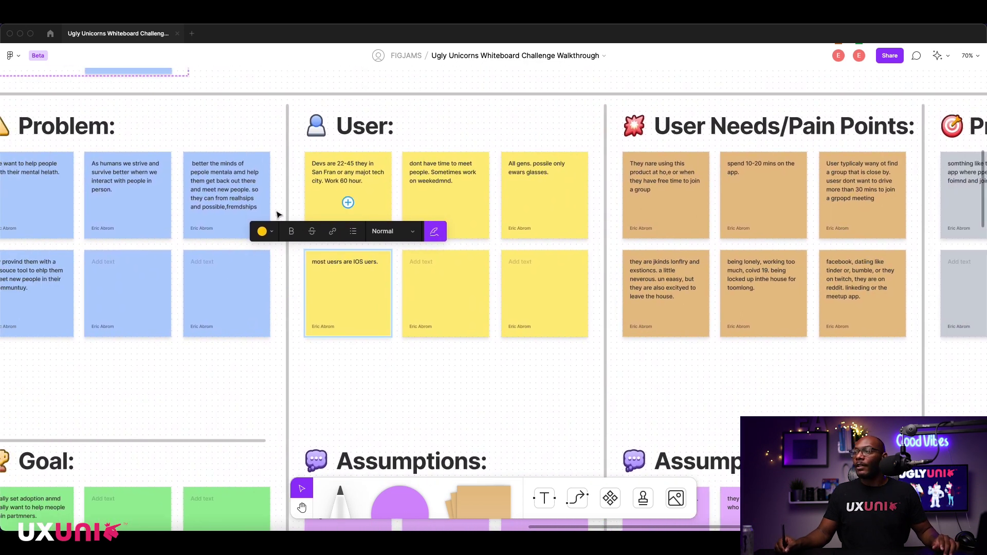
{"action": "scroll", "coordinate": [503, 225], "scroll_direction": "right", "scroll_amount": 15}
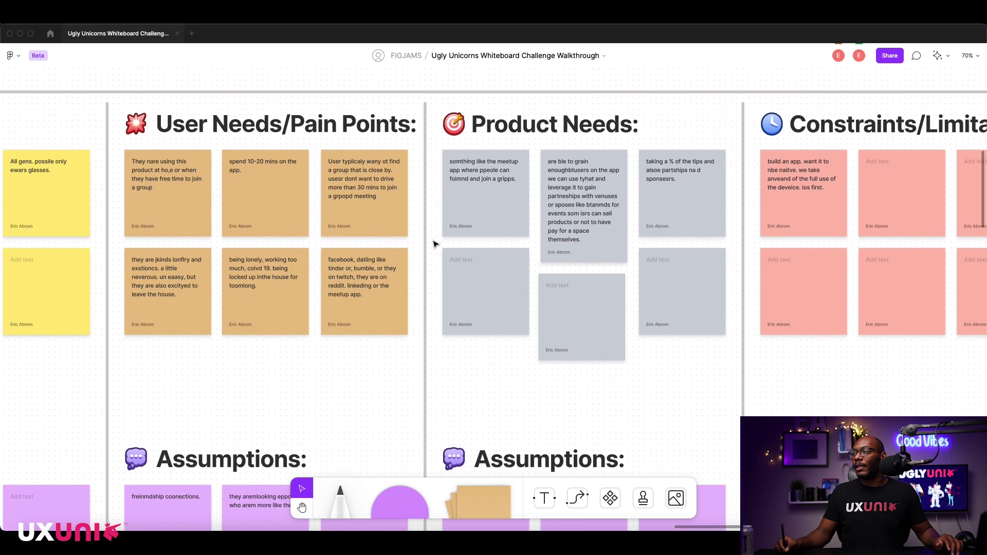
{"action": "scroll", "coordinate": [435, 244], "scroll_direction": "right", "scroll_amount": 5}
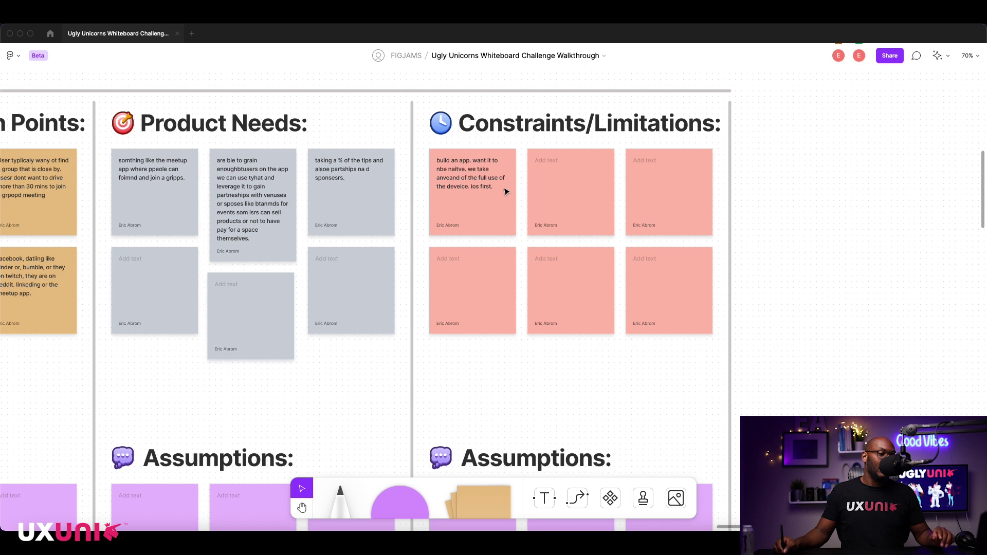
Step: Note on the second red sticky that time is a constraint: it must be built in 6 months
{"action": "double_click", "coordinate": [566, 172]}
{"action": "type", "text": "time is comntrtants."}
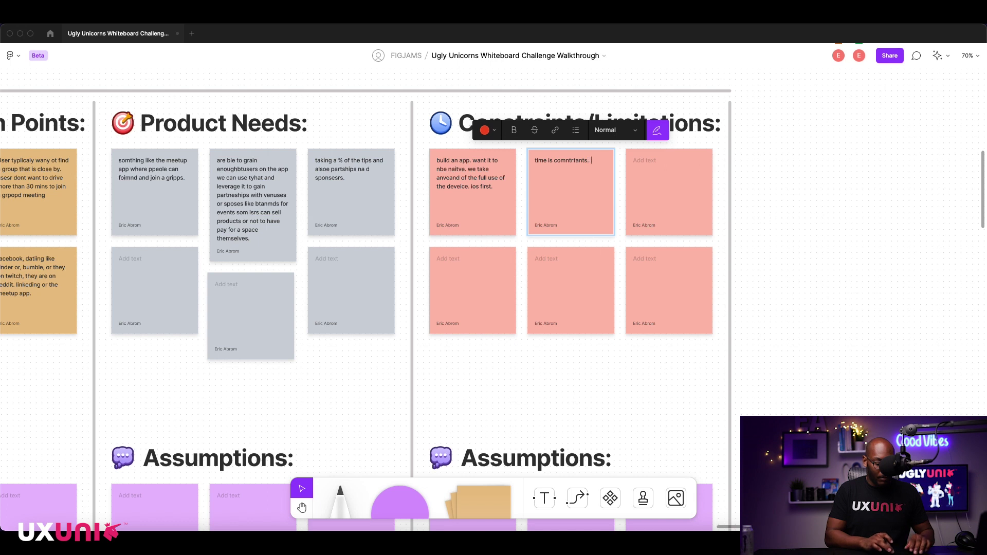
{"action": "type", "text": "  wae to have this bi"}
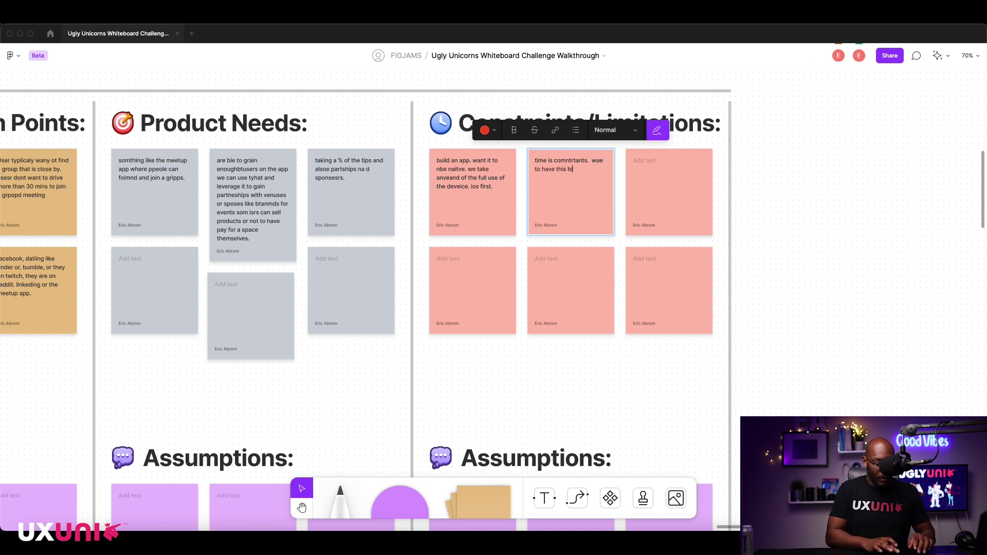
{"action": "type", "text": "ld in 6 mons."}
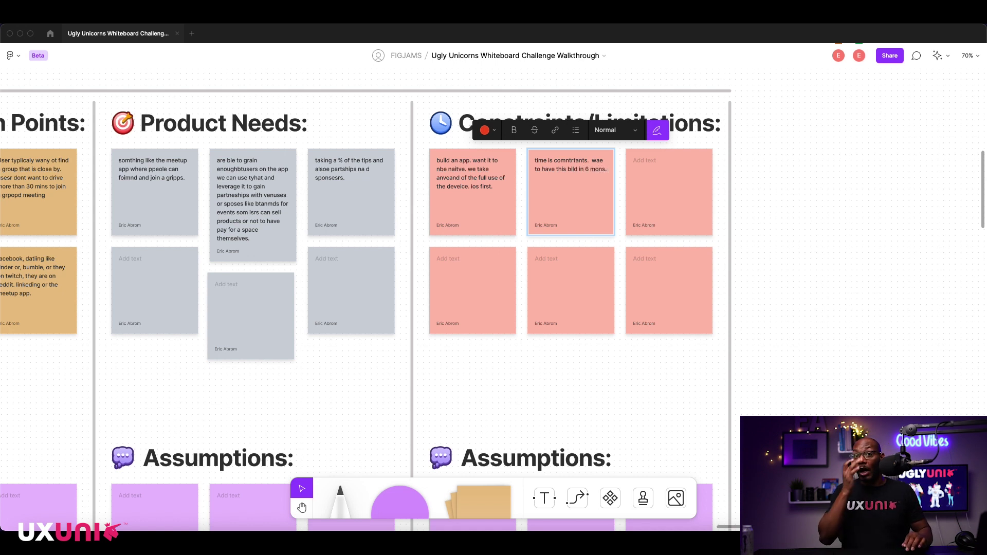
{"action": "key", "text": "BackSpace"}
{"action": "key", "text": "BackSpace"}
{"action": "type", "text": "ths"}
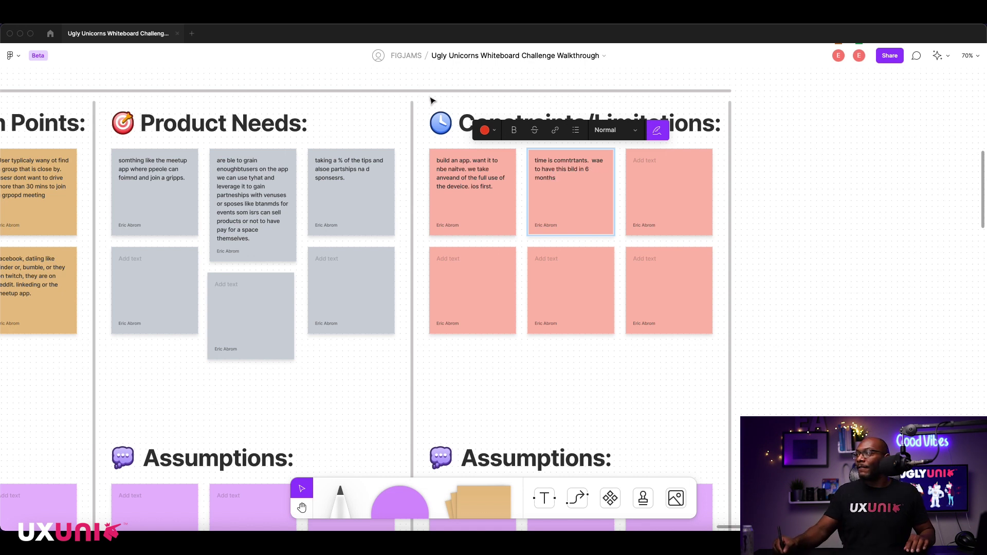
{"action": "type", "text": "."}
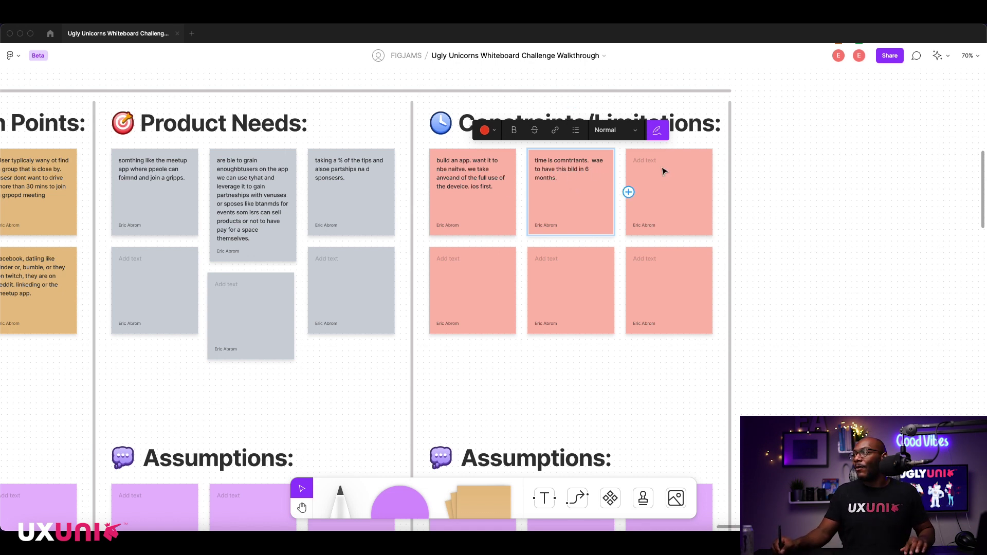
{"action": "left_click", "coordinate": [637, 161]}
Step: Enter '1 dev.' on the third red Constraints sticky
{"action": "type", "text": "1 dev."}
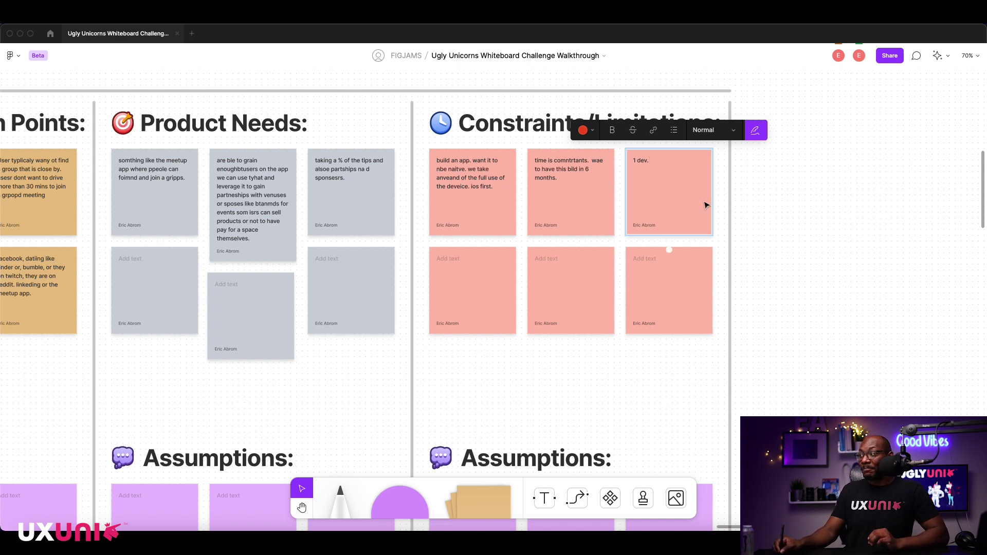
{"action": "scroll", "coordinate": [523, 298], "scroll_direction": "down", "scroll_amount": 4}
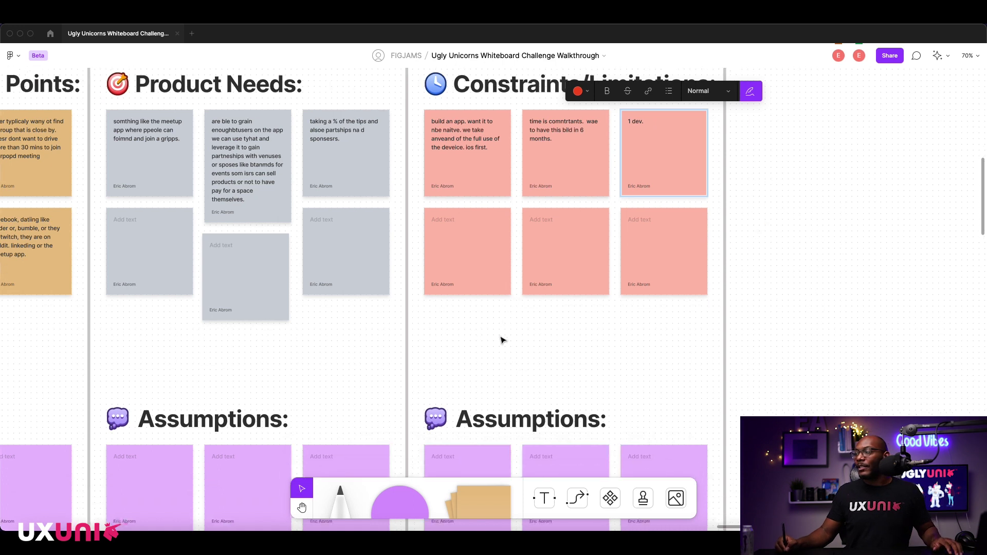